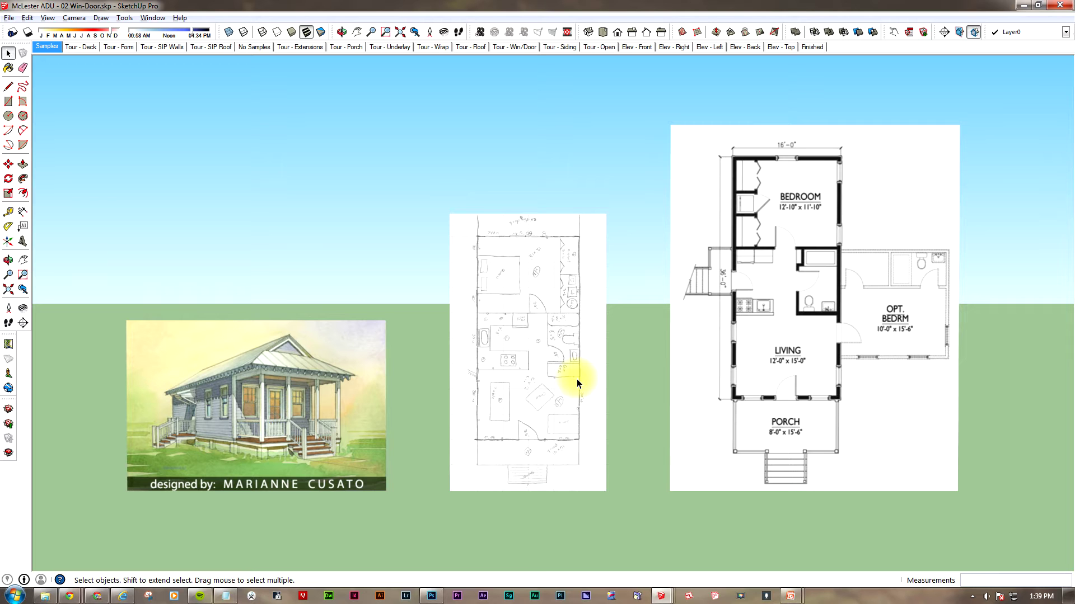
Page through the Tour - Deck, Tour - Form and Tour - SIP Walls scenes, orbiting the house form.
{"action": "key", "text": "Page_Down"}
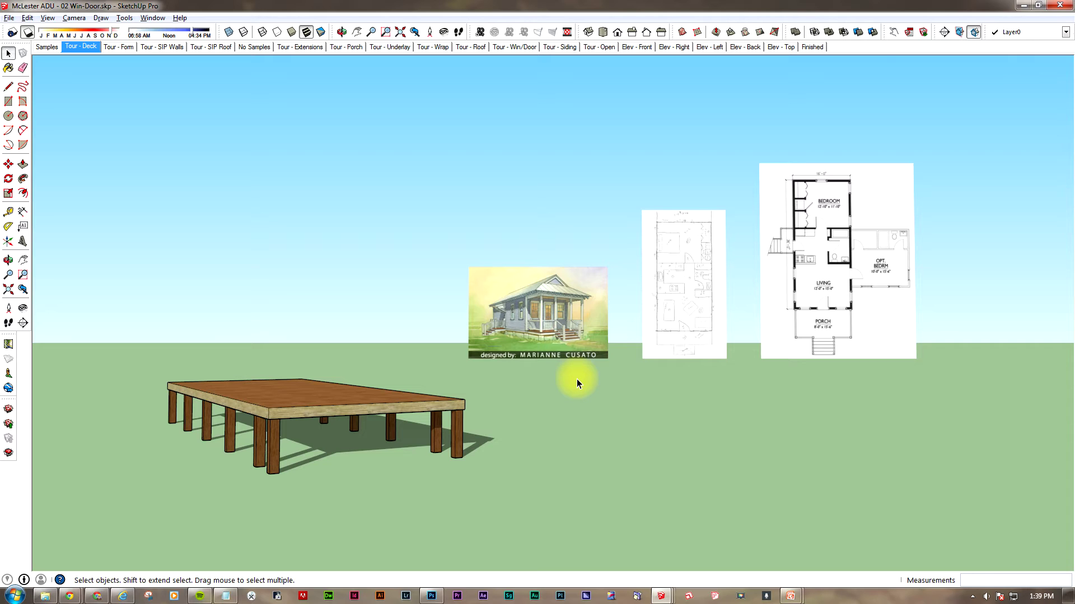
{"action": "key", "text": "Page_Down"}
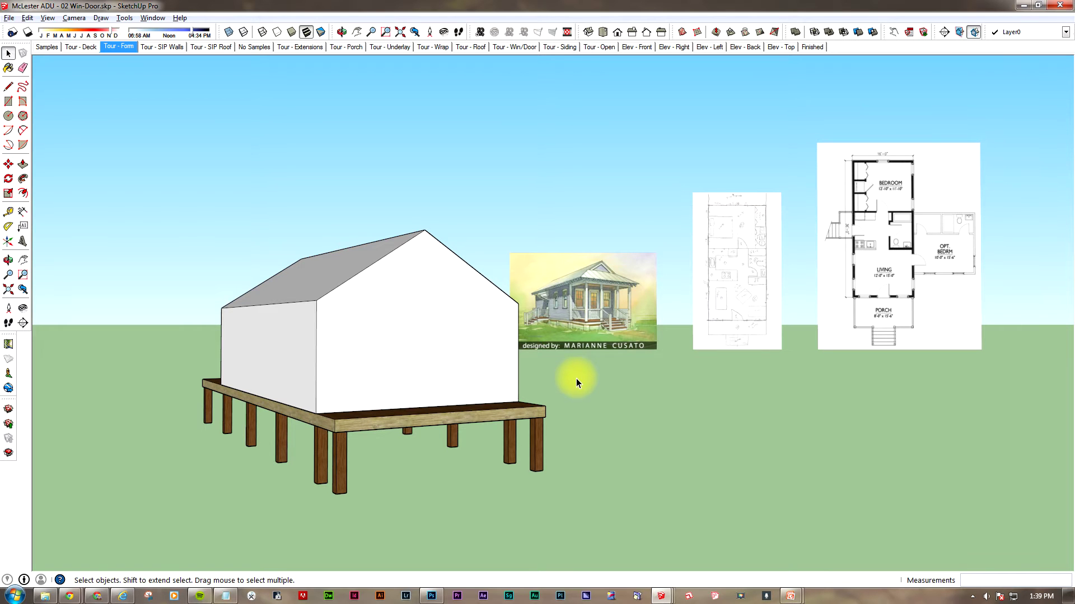
{"action": "key", "text": "o"}
{"action": "left_click_drag", "start_coordinate": [576, 379], "coordinate": [658, 383]}
{"action": "key", "text": "Page_Down"}
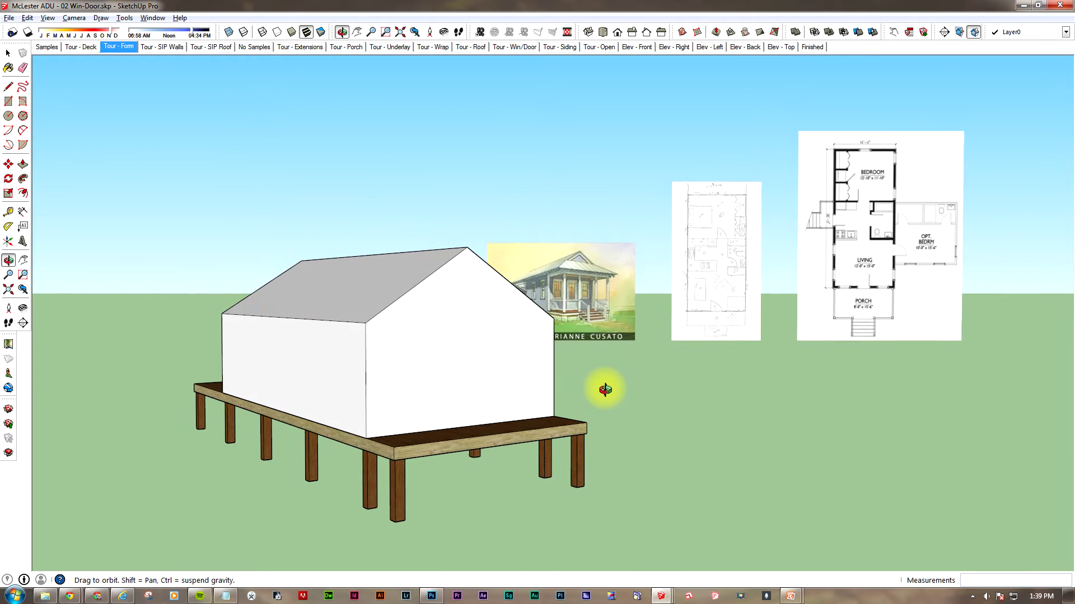
{"action": "key", "text": "space"}
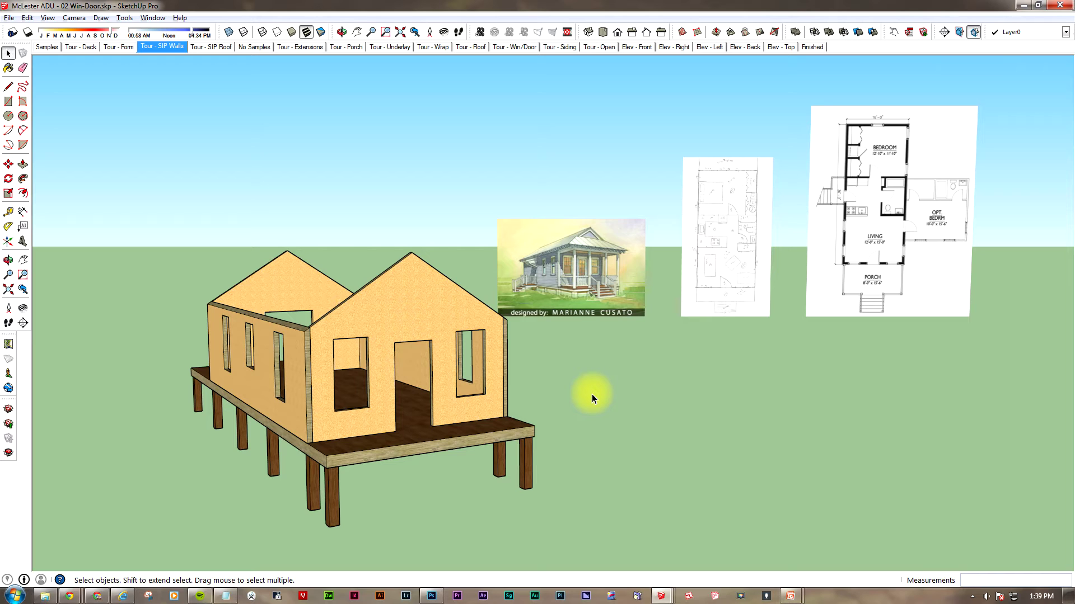
Orbit the SIP walls from the porch end, then above the end wall, ending at a long-side corner view.
{"action": "key", "text": "o"}
{"action": "left_click_drag", "start_coordinate": [359, 389], "coordinate": [521, 380]}
{"action": "key", "text": "space"}
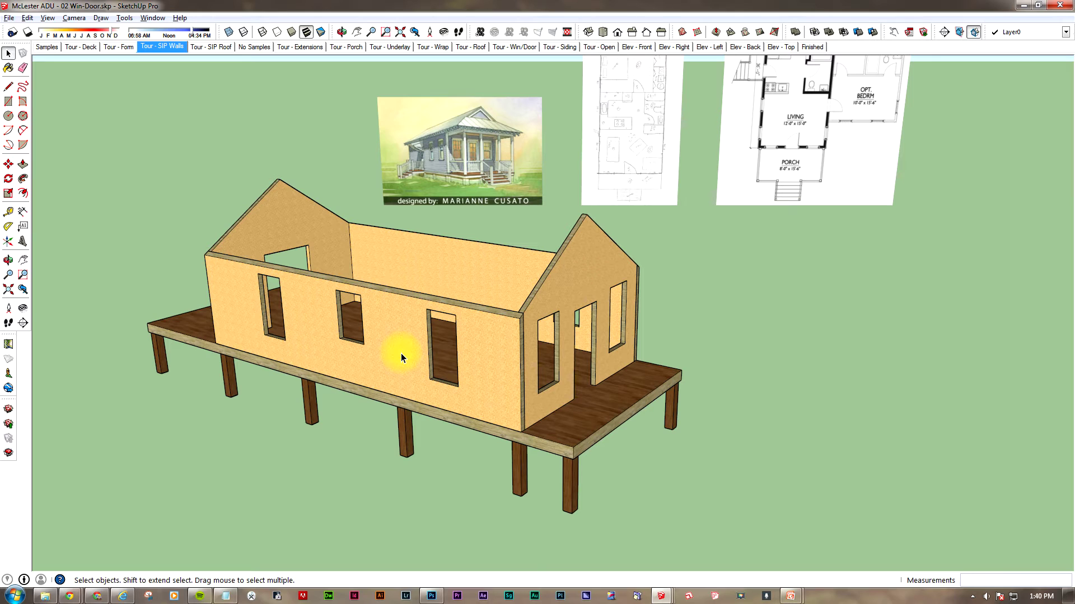
{"action": "key", "text": "o"}
{"action": "left_click_drag", "start_coordinate": [577, 319], "coordinate": [489, 353]}
{"action": "key", "text": "space"}
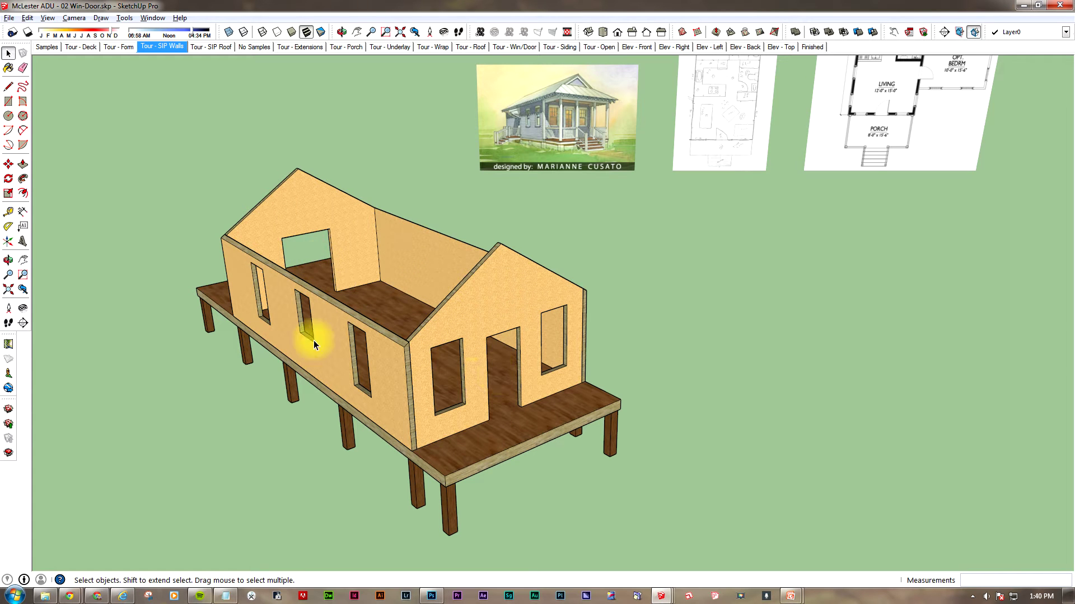
{"action": "key", "text": "o"}
{"action": "left_click_drag", "start_coordinate": [312, 340], "coordinate": [404, 330]}
{"action": "key", "text": "space"}
Advance to the Tour - SIP Roof scene and orbit round to the front door gable.
{"action": "key", "text": "Page_Down"}
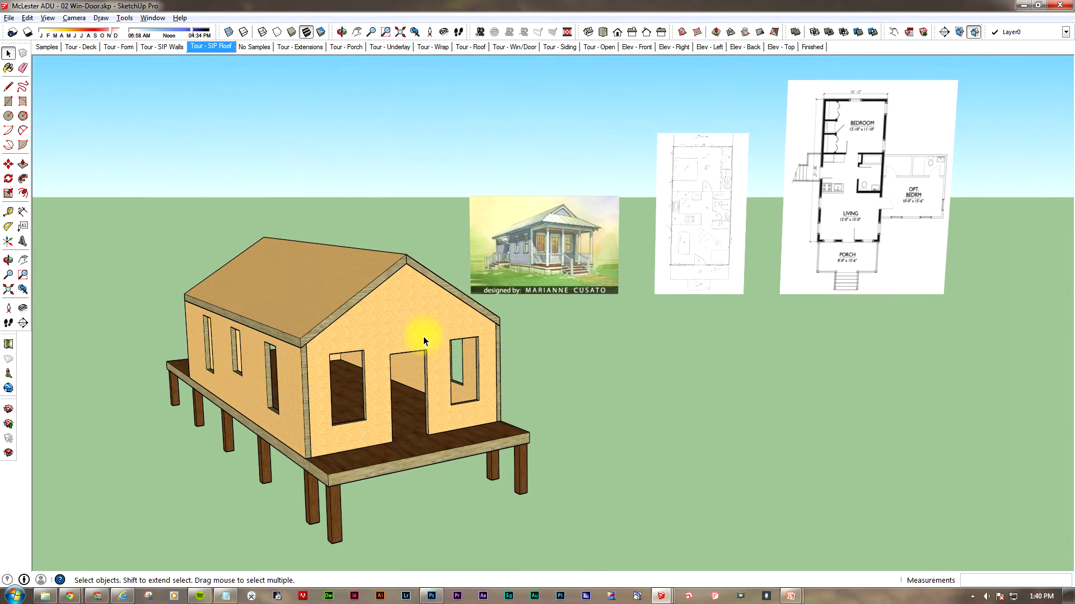
{"action": "key", "text": "o"}
{"action": "left_click_drag", "start_coordinate": [392, 320], "coordinate": [689, 300]}
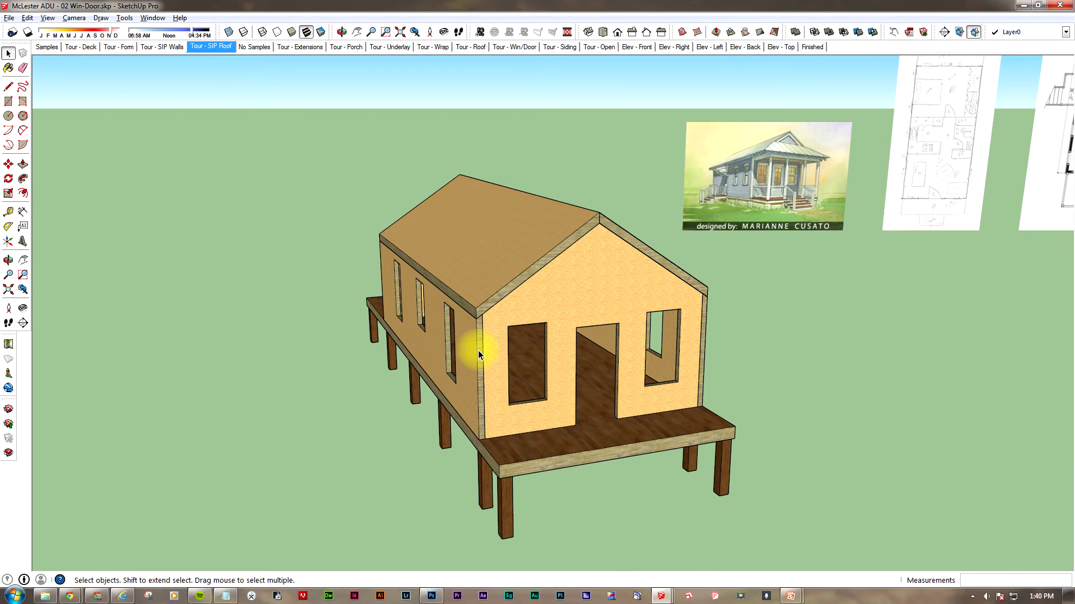
{"action": "left_click_drag", "start_coordinate": [477, 350], "coordinate": [498, 337]}
{"action": "key", "text": "space"}
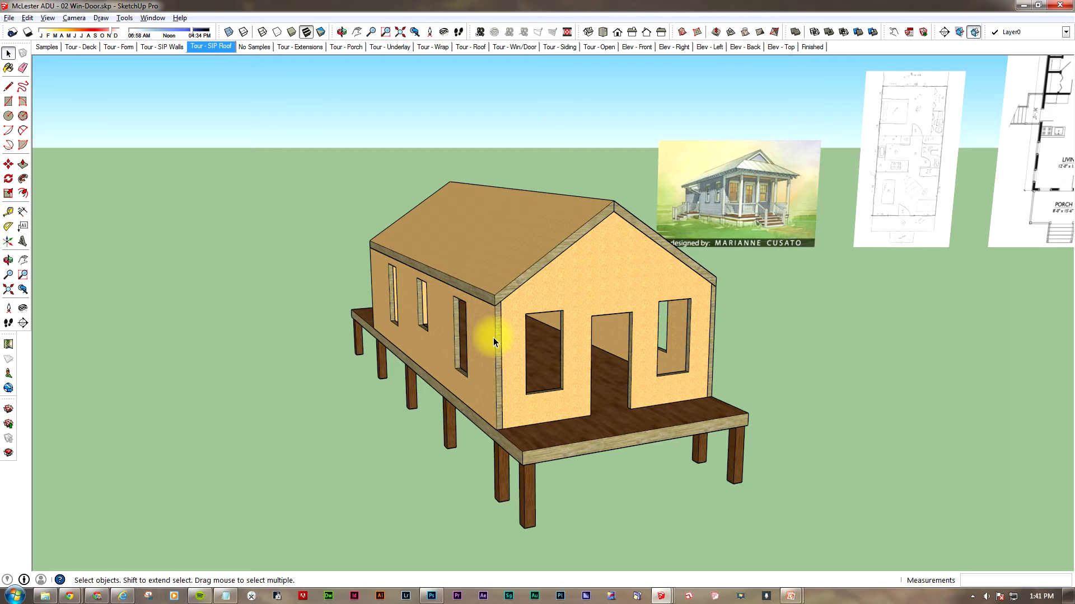
Switch to the No Samples scene and orbit to the door gable end and left side.
{"action": "key", "text": "Page_Down"}
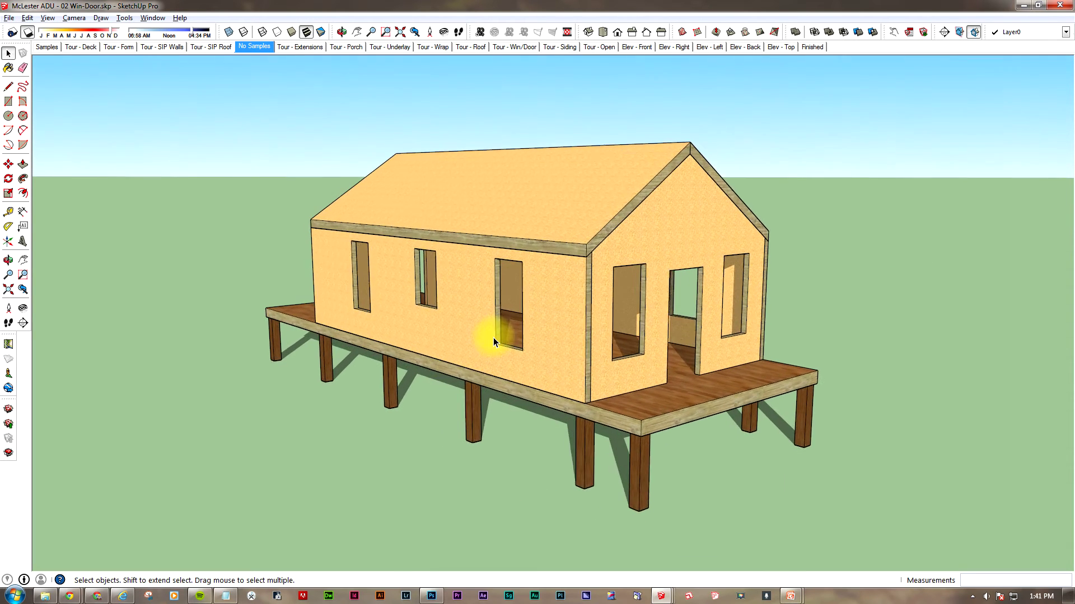
{"action": "key", "text": "o"}
{"action": "left_click_drag", "start_coordinate": [509, 343], "coordinate": [314, 365]}
{"action": "left_click_drag", "start_coordinate": [576, 398], "coordinate": [436, 356]}
{"action": "key", "text": "space"}
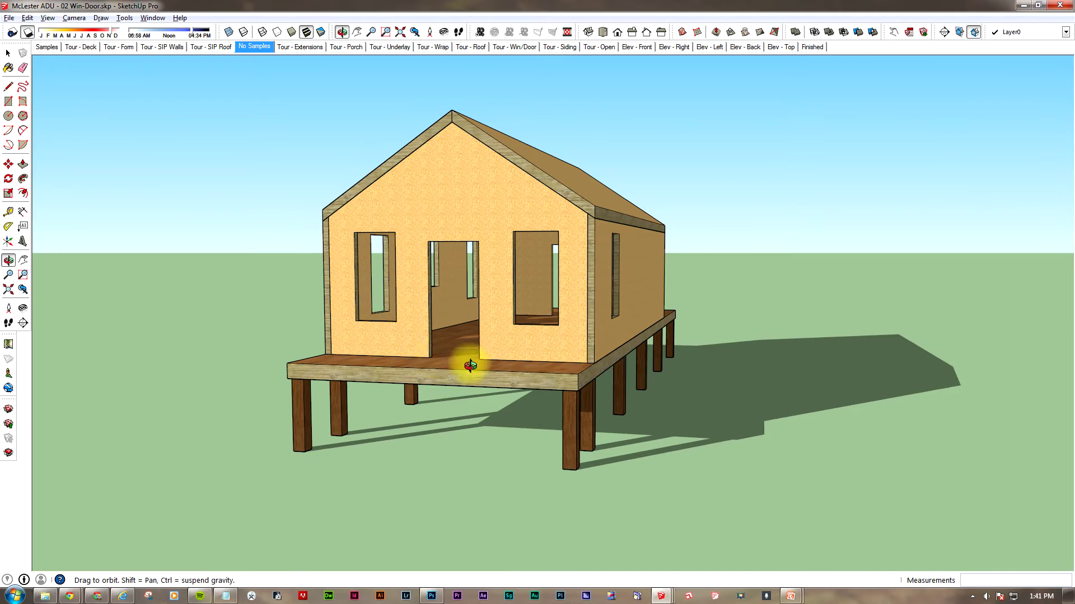
{"action": "left_click_drag", "start_coordinate": [470, 366], "coordinate": [627, 377]}
Advance to Tour - Extensions and zoom into an oblique view of the gable end.
{"action": "key", "text": "space"}
{"action": "key", "text": "Page_Down"}
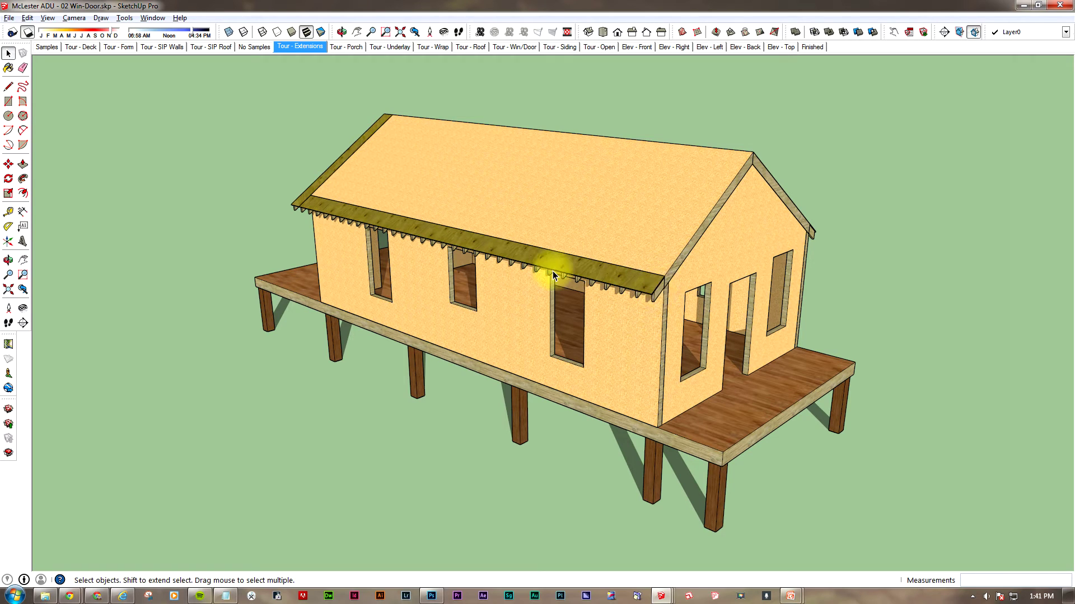
{"action": "left_click_drag", "start_coordinate": [388, 220], "coordinate": [568, 271]}
{"action": "middle_click", "coordinate": [300, 290]}
{"action": "left_click_drag", "start_coordinate": [300, 290], "coordinate": [392, 322]}
{"action": "scroll", "coordinate": [365, 324], "scroll_direction": "up", "scroll_amount": 2}
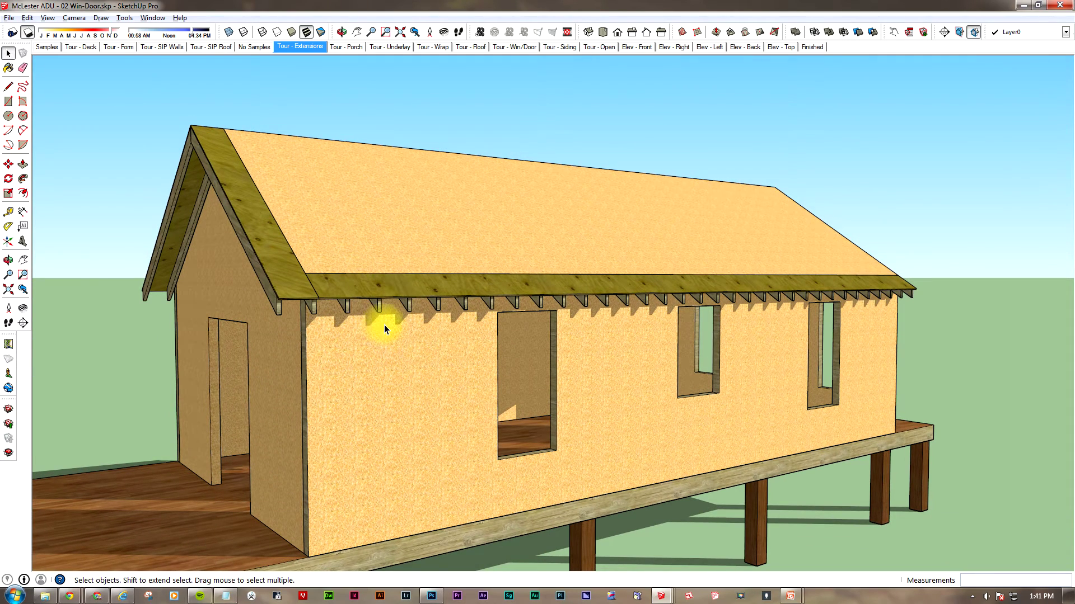
Inspect the rafter tails close along the eave and corner, then back out to the whole side.
{"action": "left_click_drag", "start_coordinate": [284, 309], "coordinate": [343, 263]}
{"action": "scroll", "coordinate": [336, 269], "scroll_direction": "up", "scroll_amount": 3}
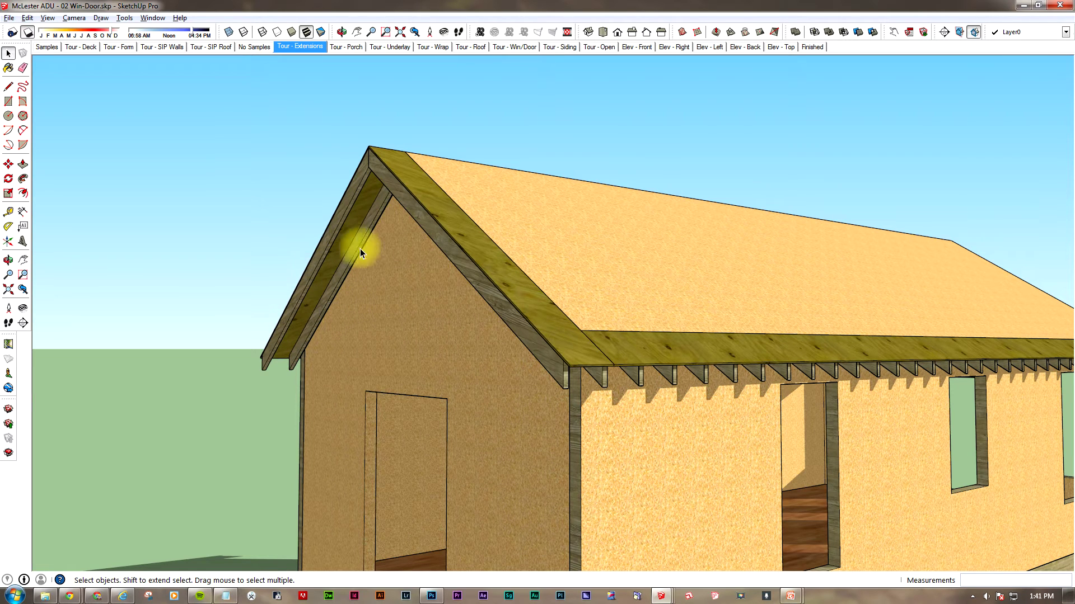
{"action": "left_click_drag", "start_coordinate": [408, 274], "coordinate": [438, 290]}
{"action": "left_click_drag", "start_coordinate": [516, 304], "coordinate": [376, 307]}
{"action": "key", "text": "space"}
{"action": "left_click_drag", "start_coordinate": [762, 376], "coordinate": [653, 387]}
{"action": "scroll", "coordinate": [652, 382], "scroll_direction": "down", "scroll_amount": 4}
{"action": "left_click_drag", "start_coordinate": [751, 381], "coordinate": [555, 355]}
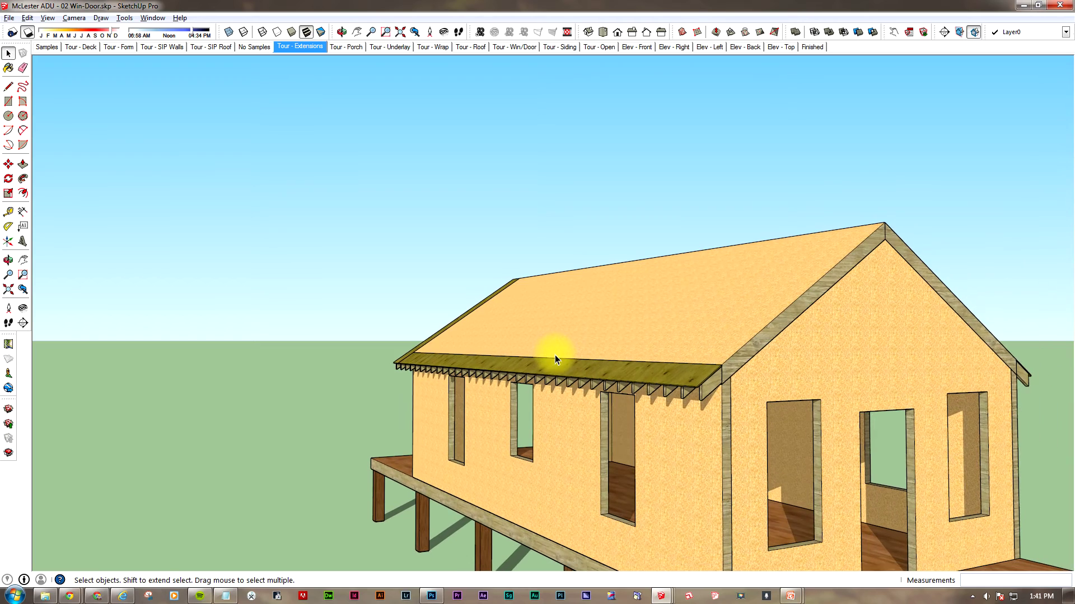
Advance to Tour - Porch and orbit to a low three-quarter view of the porch roof.
{"action": "key", "text": "Page_Down"}
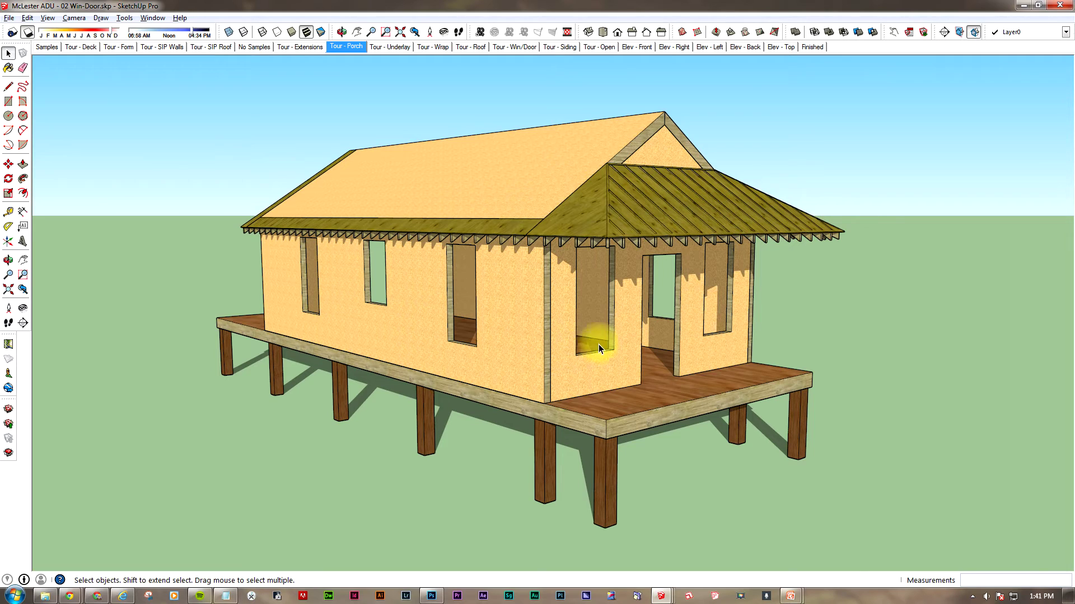
{"action": "left_click_drag", "start_coordinate": [643, 269], "coordinate": [509, 358]}
{"action": "key", "text": "space"}
{"action": "key", "text": "o"}
{"action": "key", "text": "space"}
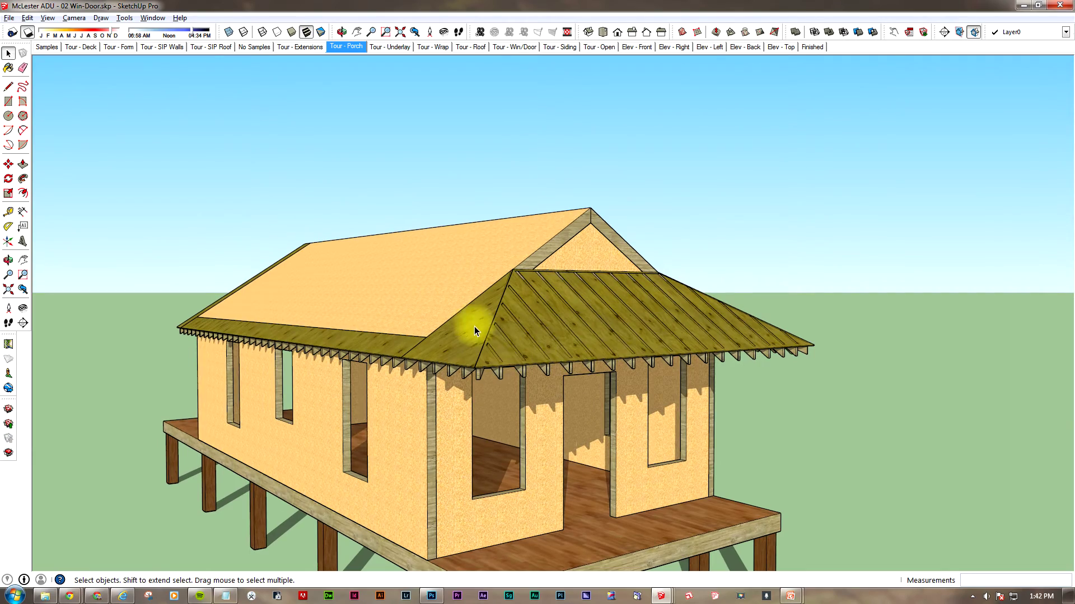
Zoom in on the porch-to-main roof junction, zoom back out, then advance to Tour - Underlay.
{"action": "scroll", "coordinate": [448, 317], "scroll_direction": "up", "scroll_amount": 10}
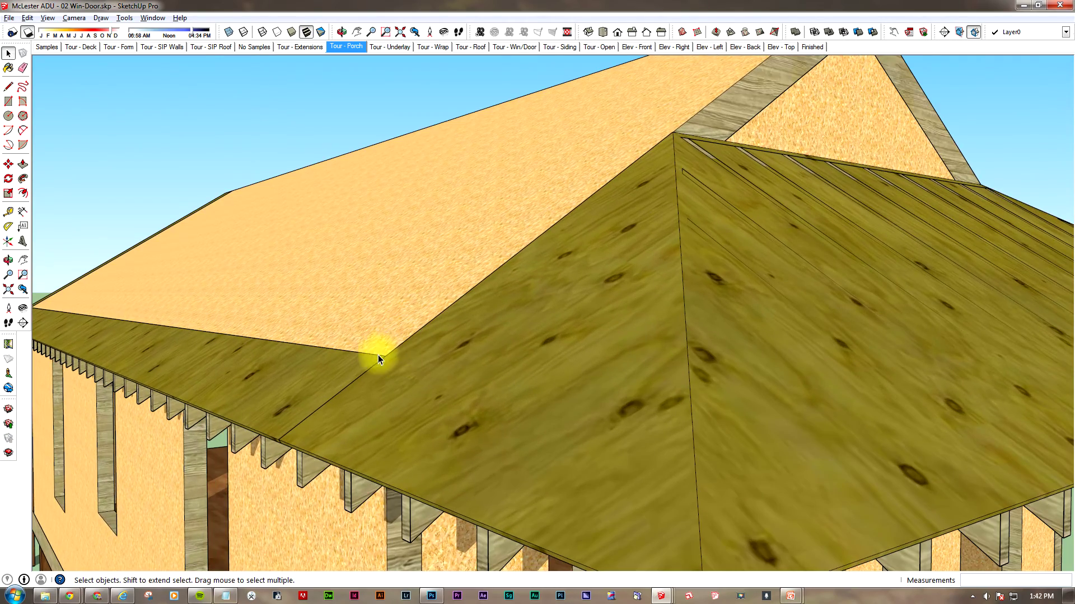
{"action": "scroll", "coordinate": [531, 330], "scroll_direction": "down", "scroll_amount": 6}
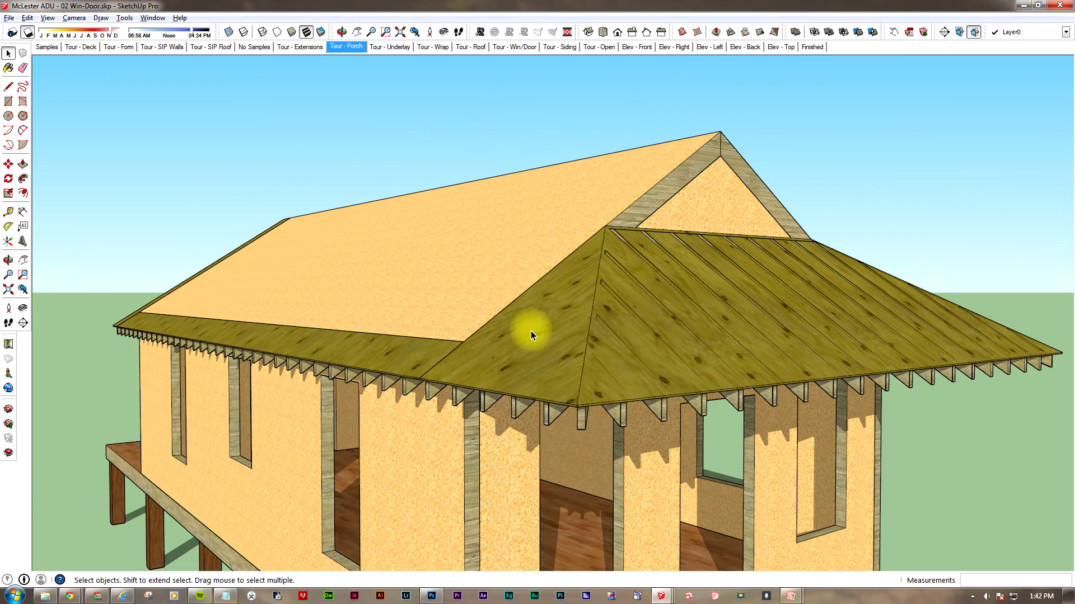
{"action": "scroll", "coordinate": [657, 333], "scroll_direction": "down", "scroll_amount": 2}
{"action": "scroll", "coordinate": [656, 331], "scroll_direction": "down", "scroll_amount": 2}
{"action": "left_click_drag", "start_coordinate": [656, 330], "coordinate": [651, 317]}
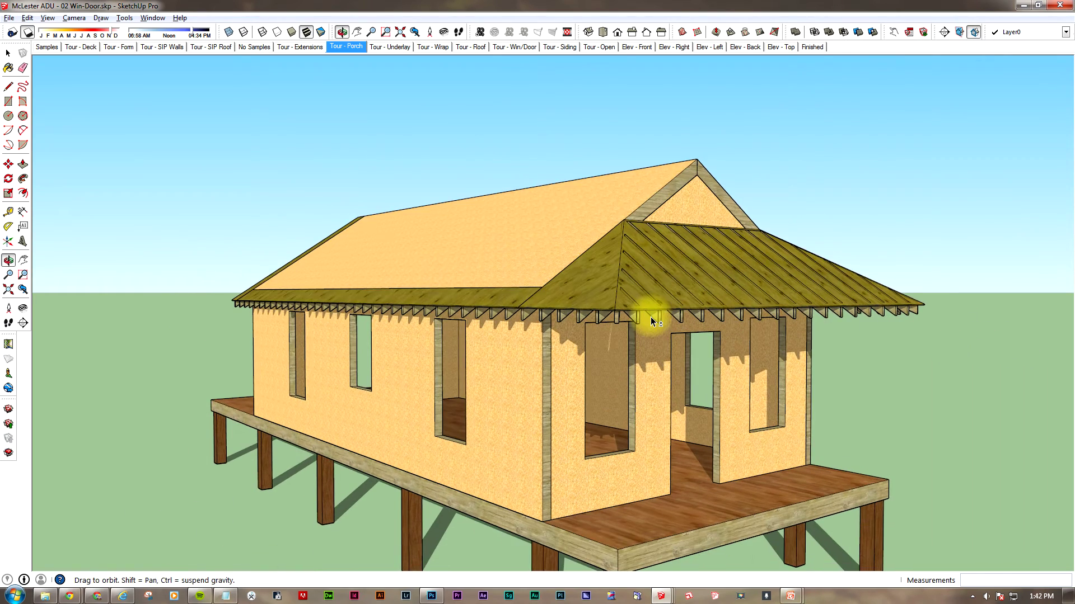
{"action": "key", "text": "Page_Down"}
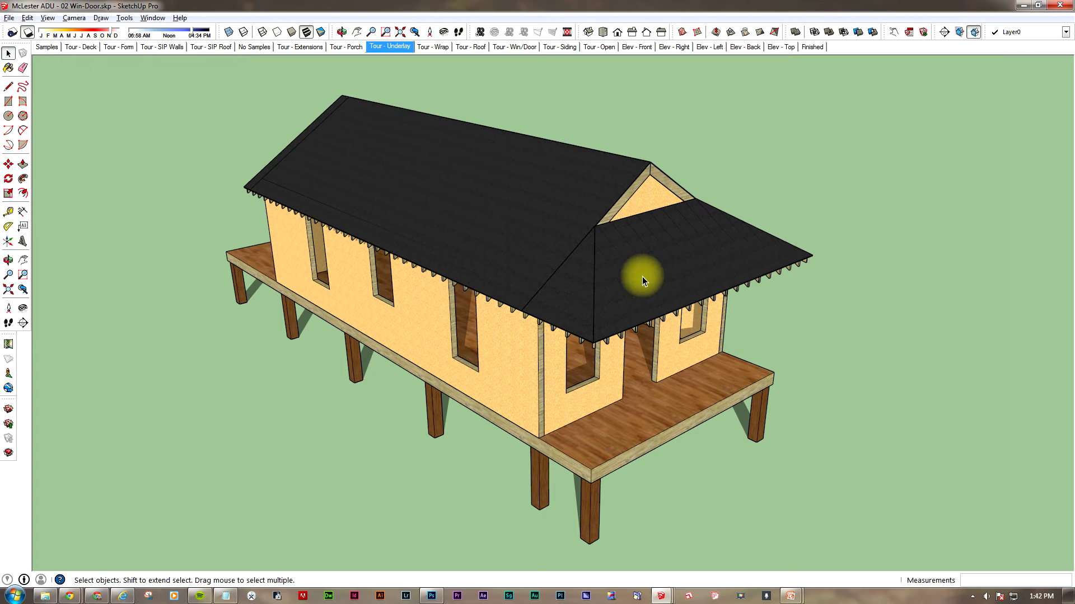
Advance to Tour - Wrap and zoom toward the wrapped house's long right side.
{"action": "key", "text": "Page_Down"}
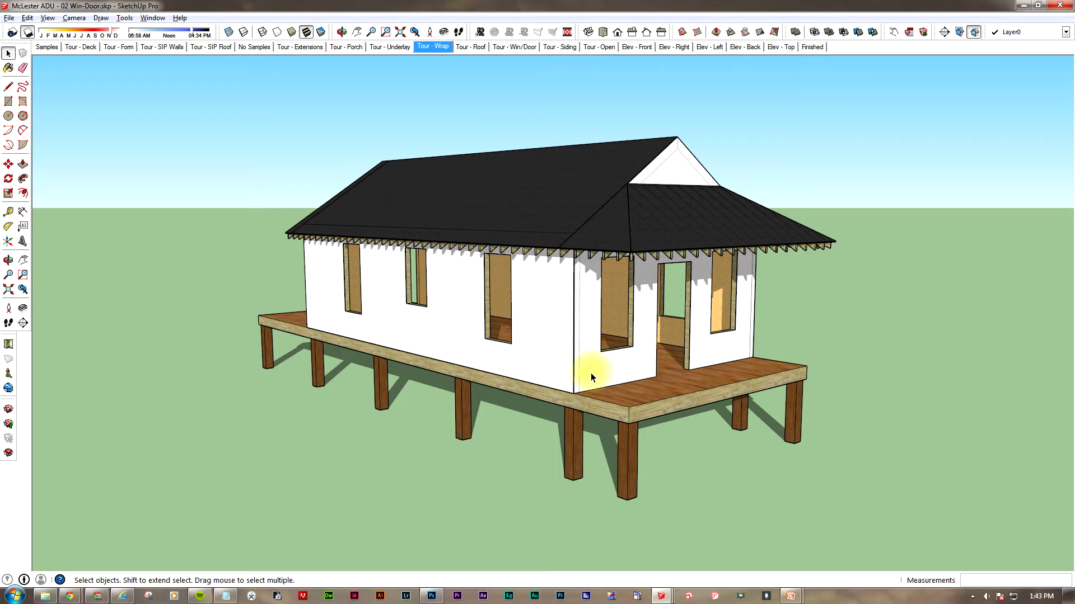
{"action": "left_click_drag", "start_coordinate": [613, 367], "coordinate": [433, 360]}
{"action": "left_click_drag", "start_coordinate": [616, 368], "coordinate": [613, 312]}
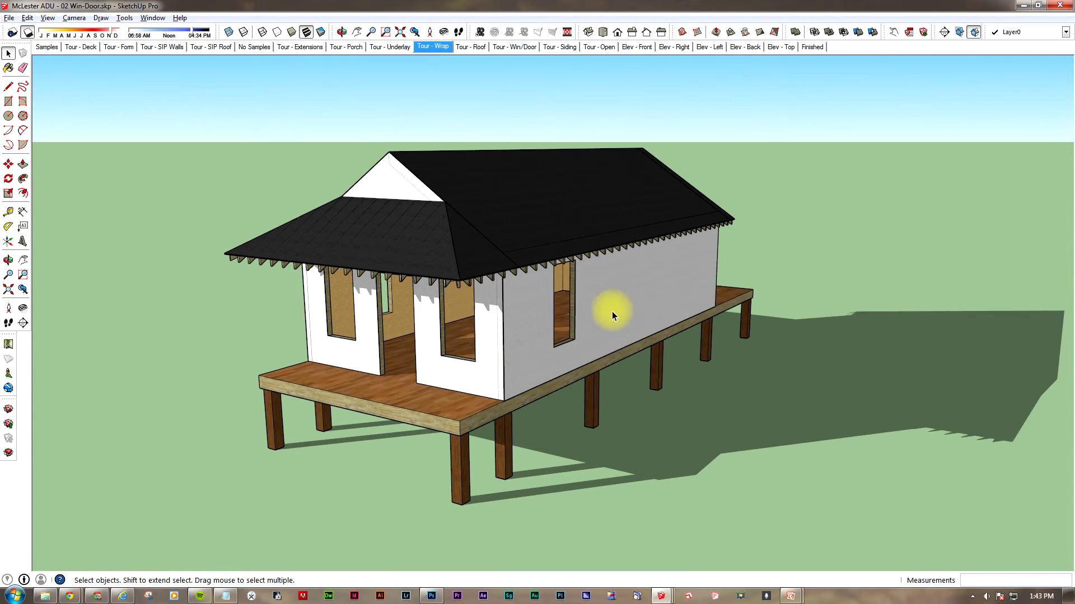
{"action": "scroll", "coordinate": [609, 318], "scroll_direction": "up", "scroll_amount": 6}
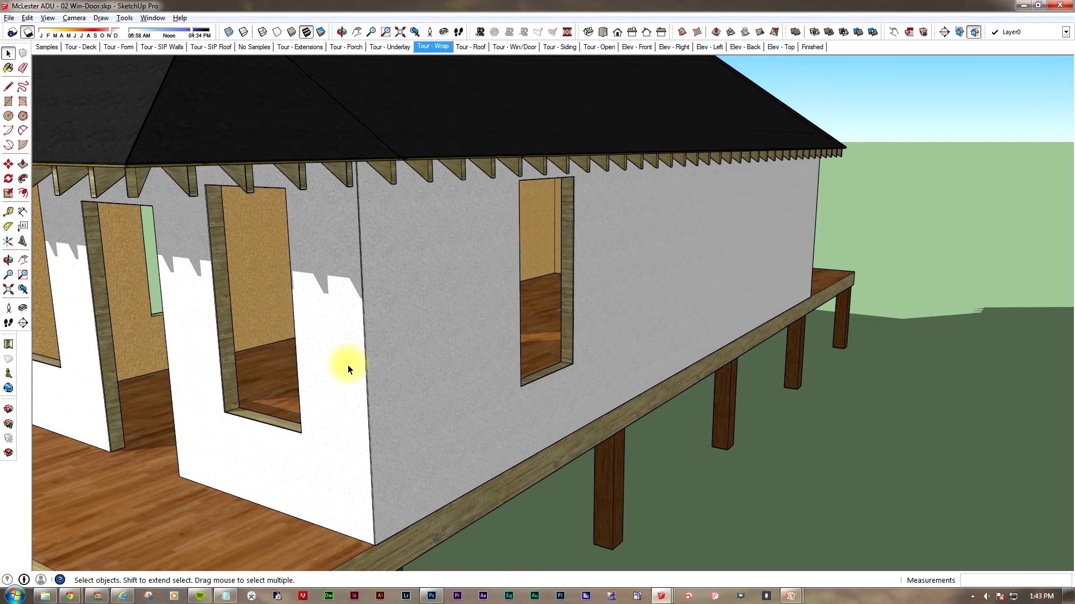
Orbit toward the porch and left side, then advance to the Tour - Roof scene.
{"action": "left_click_drag", "start_coordinate": [348, 370], "coordinate": [636, 379]}
{"action": "scroll", "coordinate": [336, 400], "scroll_direction": "up", "scroll_amount": 3}
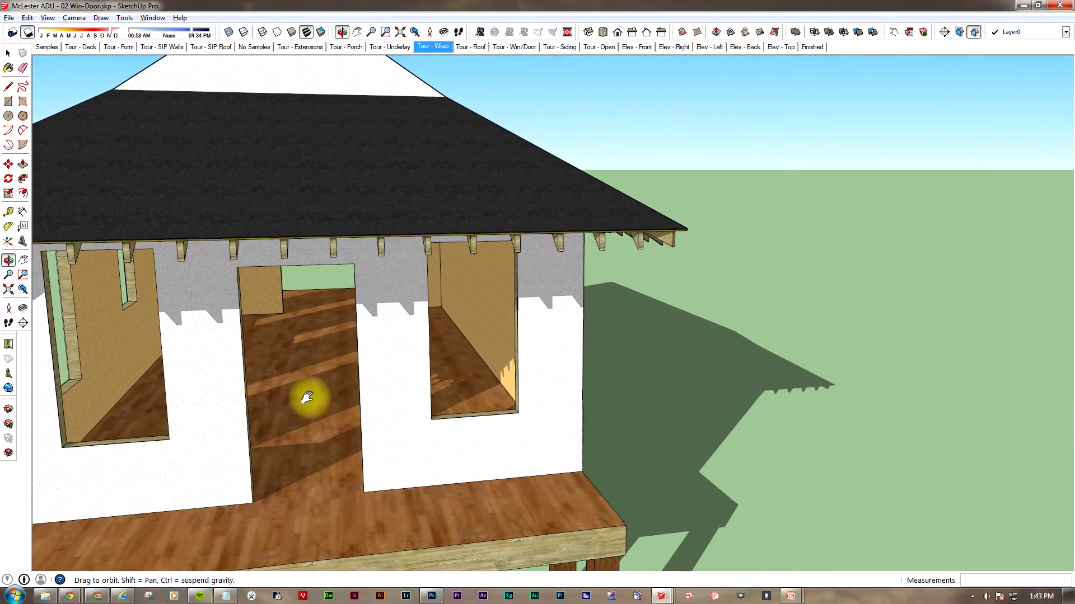
{"action": "scroll", "coordinate": [307, 397], "scroll_direction": "down", "scroll_amount": 5}
{"action": "left_click_drag", "start_coordinate": [360, 389], "coordinate": [543, 379]}
{"action": "key", "text": "space"}
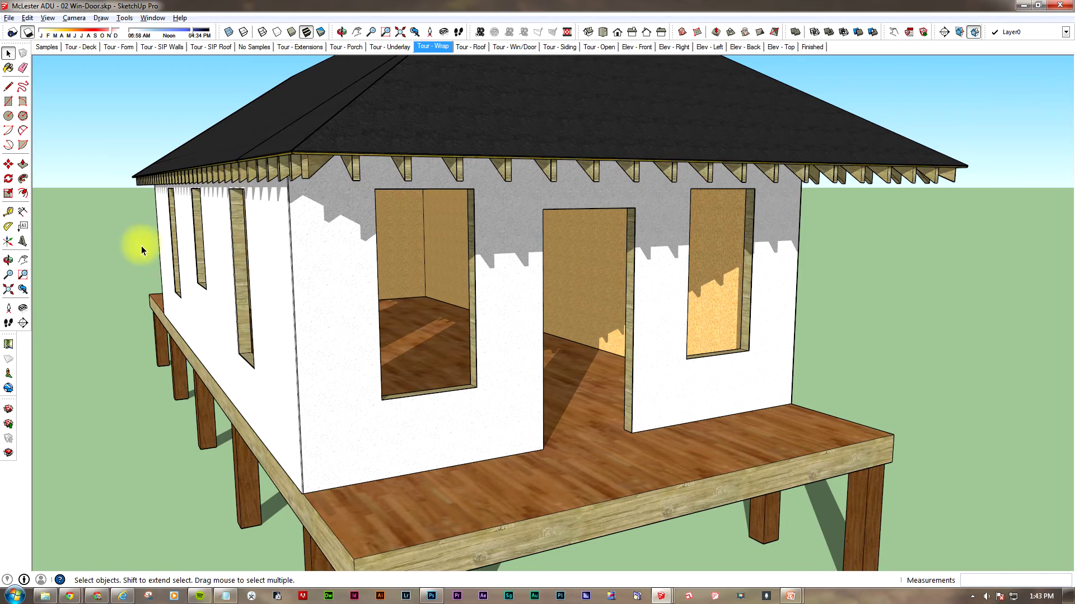
{"action": "left_click_drag", "start_coordinate": [141, 246], "coordinate": [184, 250]}
{"action": "key", "text": "Page_Down"}
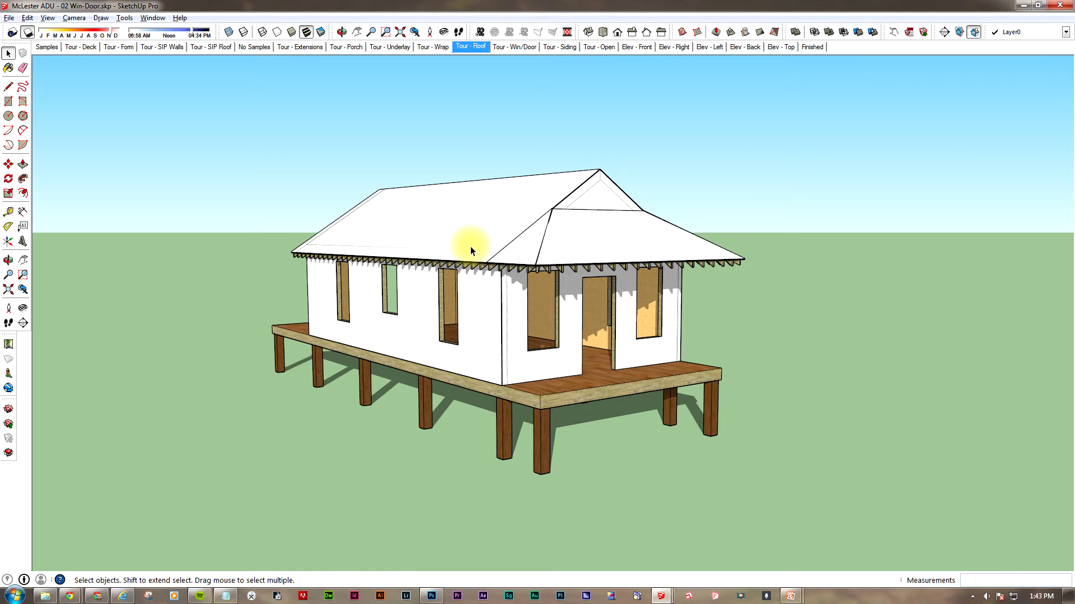
Move the tour to the Tour - Win/Door scene.
{"action": "key", "text": "Page_Up"}
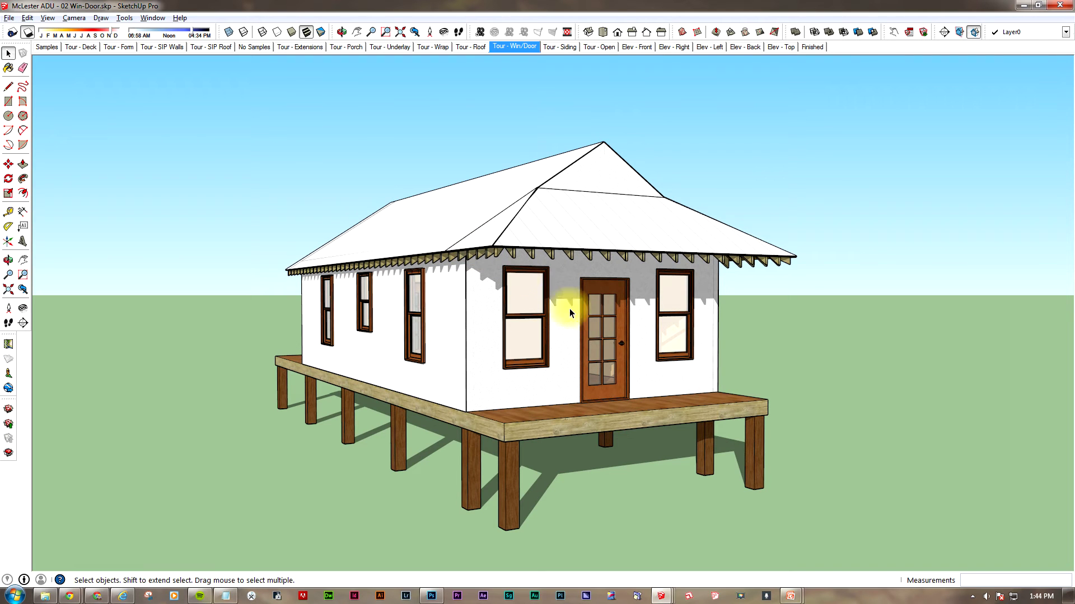
Orbit and zoom in on the front door and window wall, then advance to Tour - Siding.
{"action": "key", "text": "o"}
{"action": "left_click_drag", "start_coordinate": [643, 355], "coordinate": [575, 364]}
{"action": "key", "text": "space"}
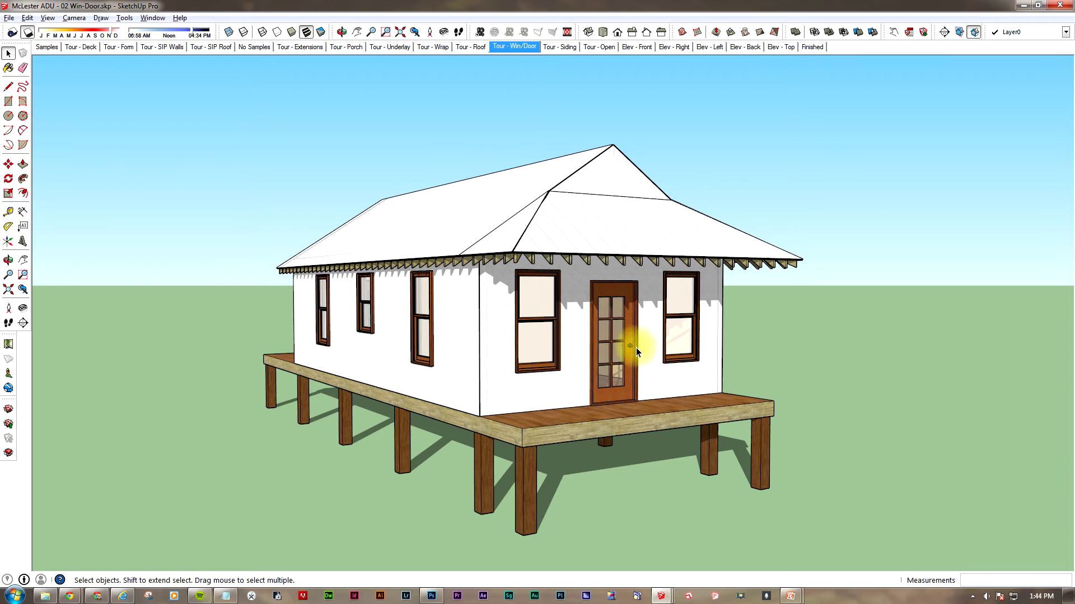
{"action": "left_click_drag", "start_coordinate": [472, 324], "coordinate": [550, 340]}
{"action": "scroll", "coordinate": [550, 341], "scroll_direction": "up", "scroll_amount": 8}
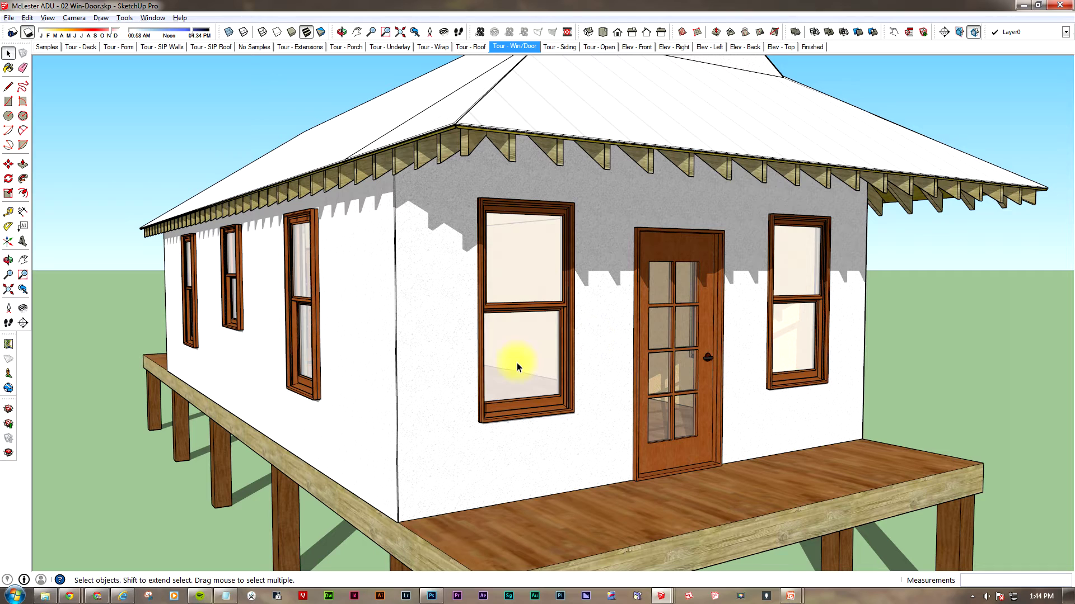
{"action": "scroll", "coordinate": [503, 361], "scroll_direction": "up", "scroll_amount": 1}
{"action": "scroll", "coordinate": [503, 362], "scroll_direction": "down", "scroll_amount": 1}
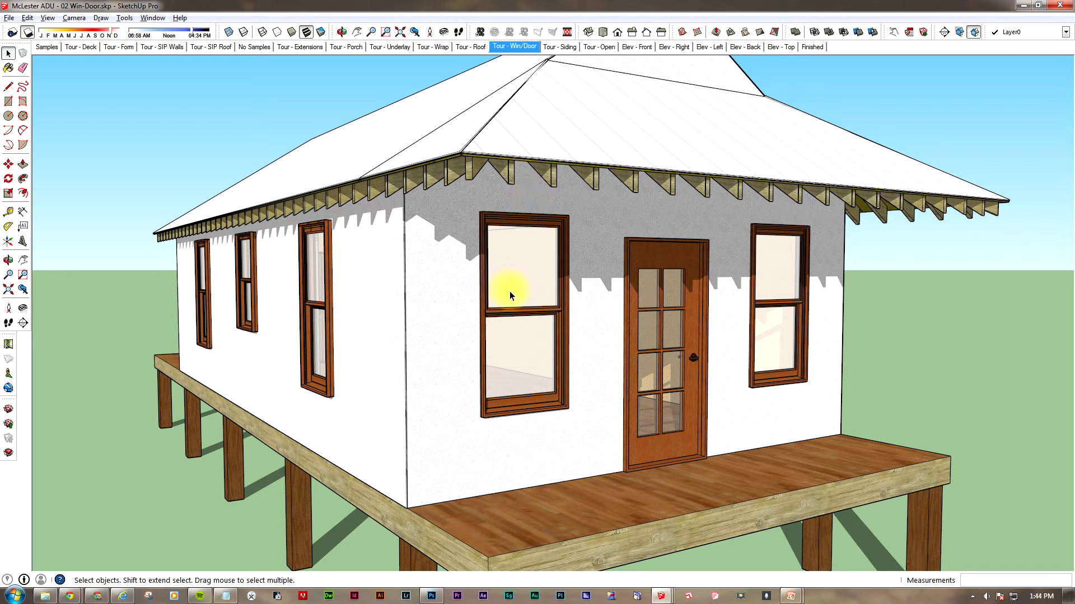
{"action": "left_click_drag", "start_coordinate": [472, 301], "coordinate": [504, 295]}
{"action": "key", "text": "Page_Down"}
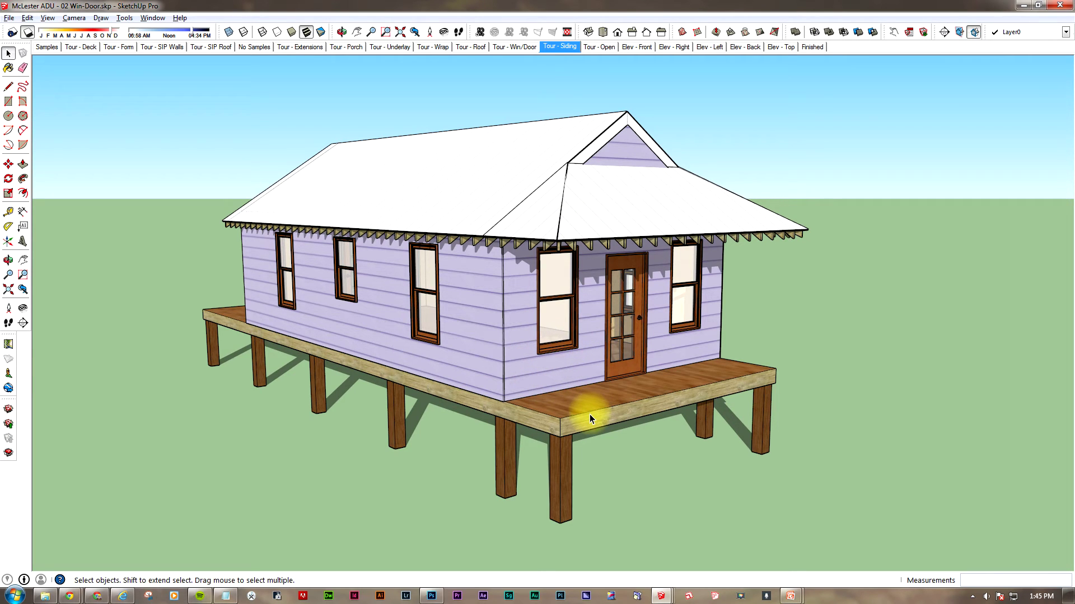
View the lavender siding on the long side and double-door gable, then advance to Tour - Open.
{"action": "left_click_drag", "start_coordinate": [267, 344], "coordinate": [632, 347]}
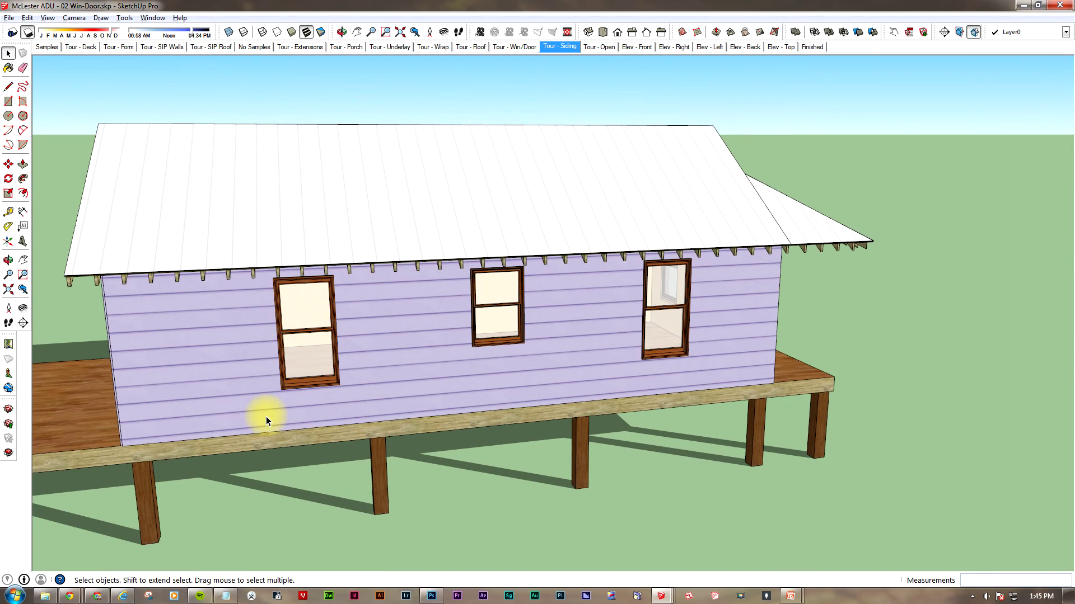
{"action": "left_click_drag", "start_coordinate": [195, 412], "coordinate": [501, 411]}
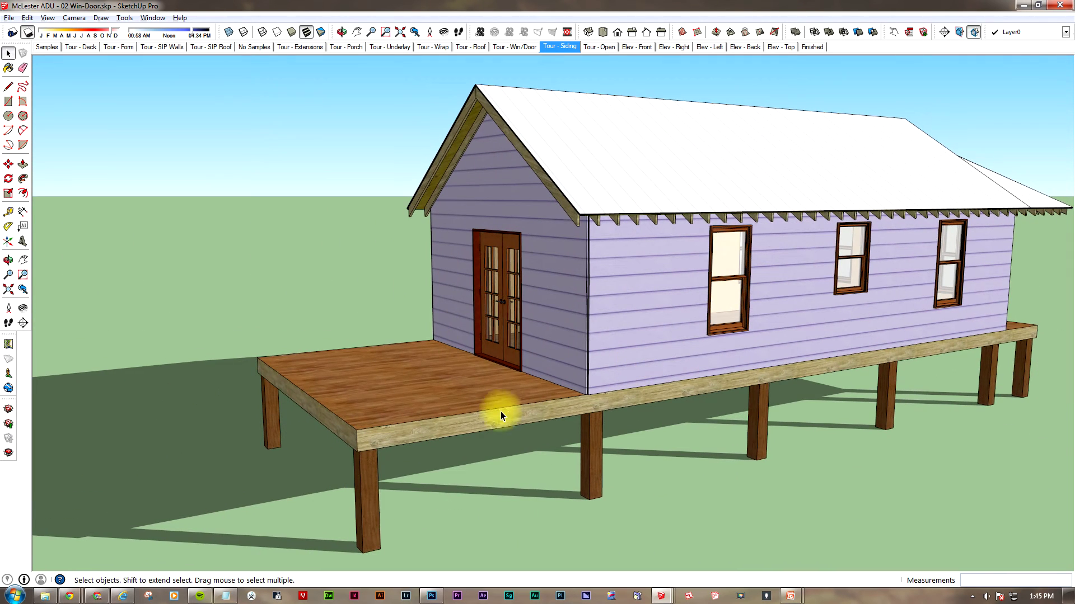
{"action": "left_click_drag", "start_coordinate": [375, 399], "coordinate": [600, 338]}
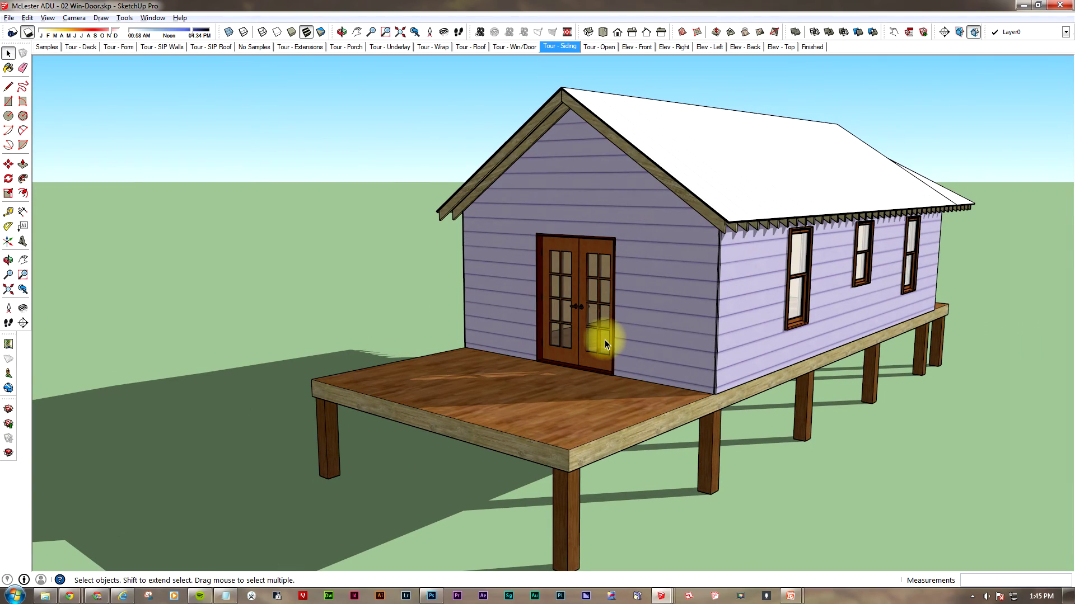
{"action": "key", "text": "Page_Down"}
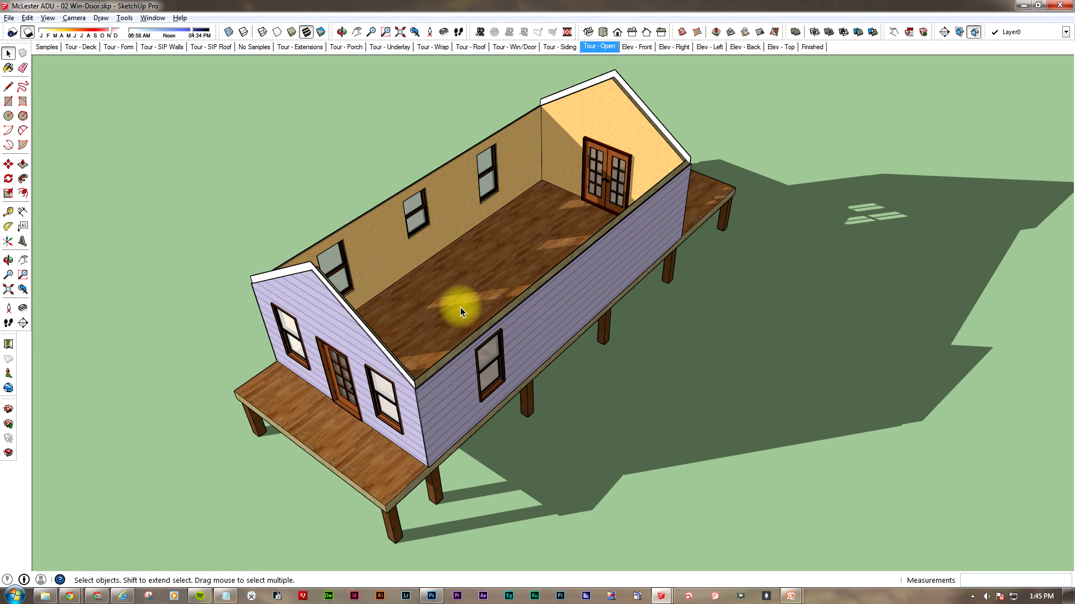
Look straight down into the open floor, orbit back to an oblique interior view, then show the Elev - Front scene.
{"action": "key", "text": "o"}
{"action": "left_click_drag", "start_coordinate": [460, 312], "coordinate": [641, 468]}
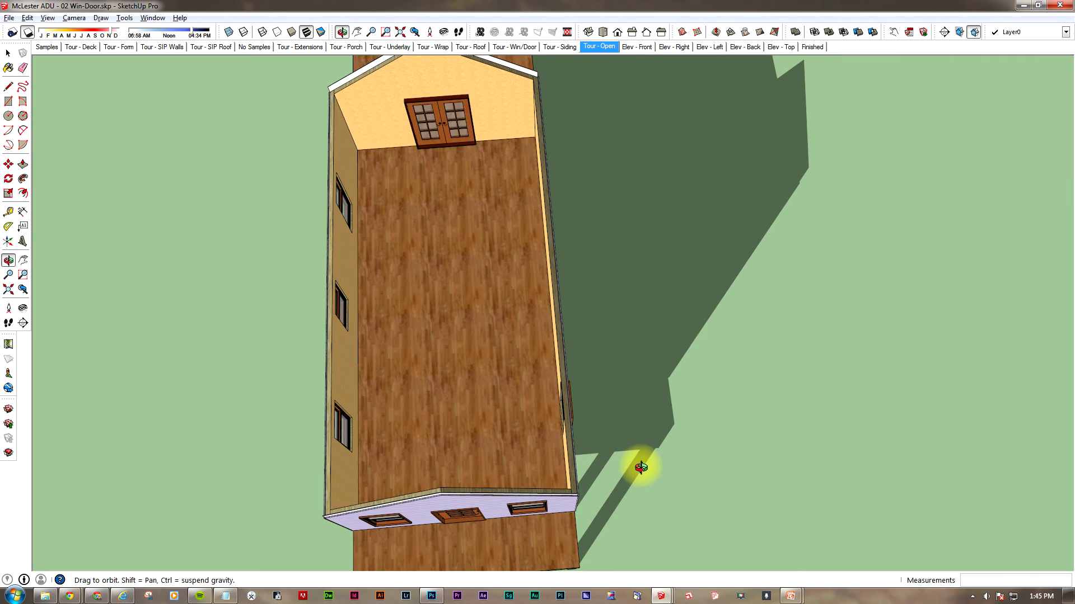
{"action": "key", "text": "space"}
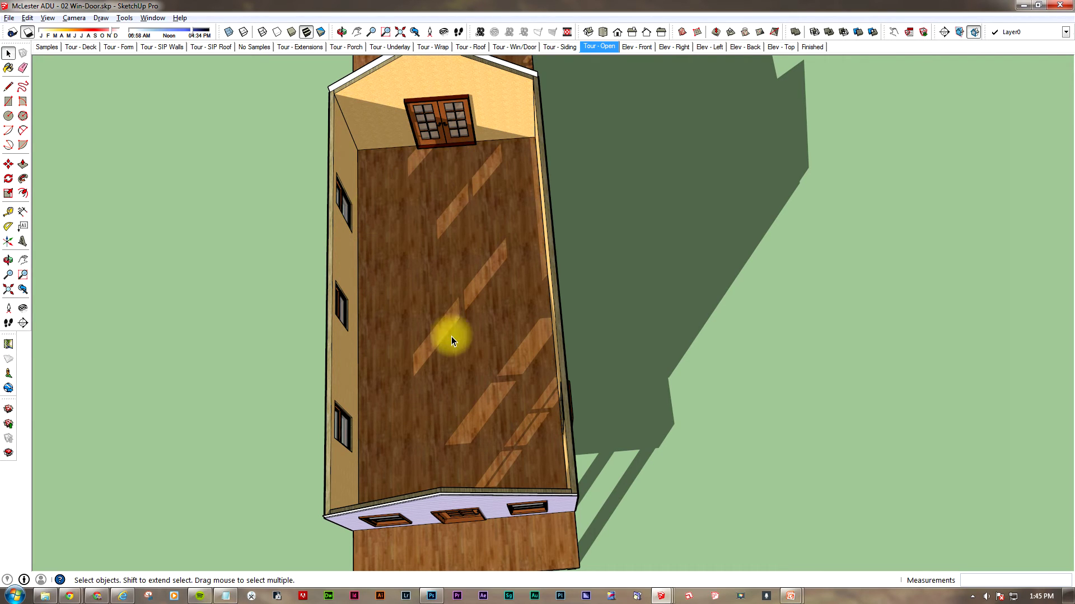
{"action": "left_click_drag", "start_coordinate": [553, 444], "coordinate": [487, 403]}
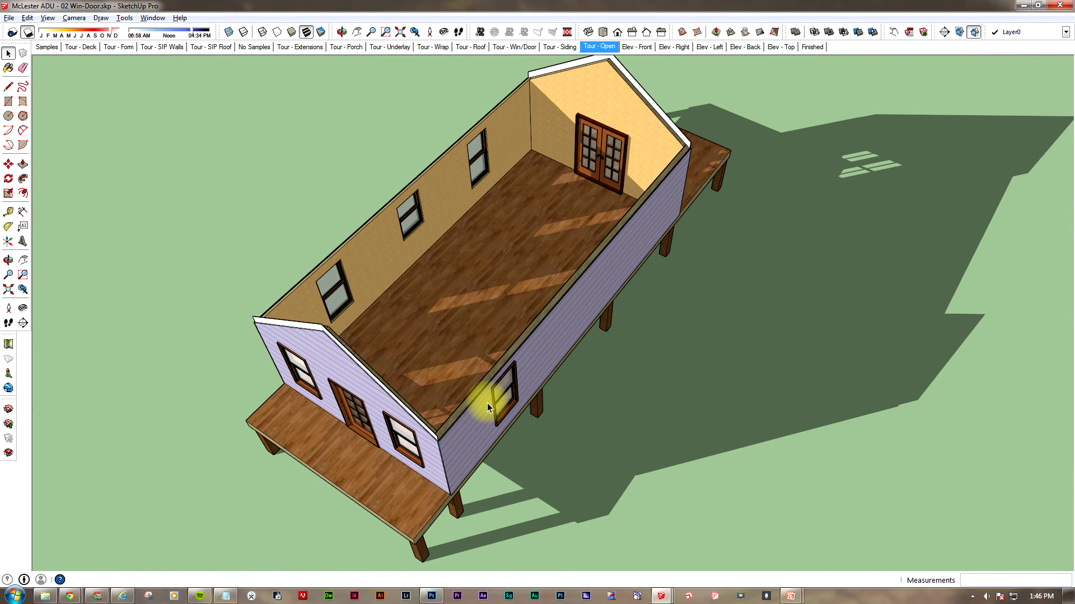
{"action": "key", "text": "Page_Down"}
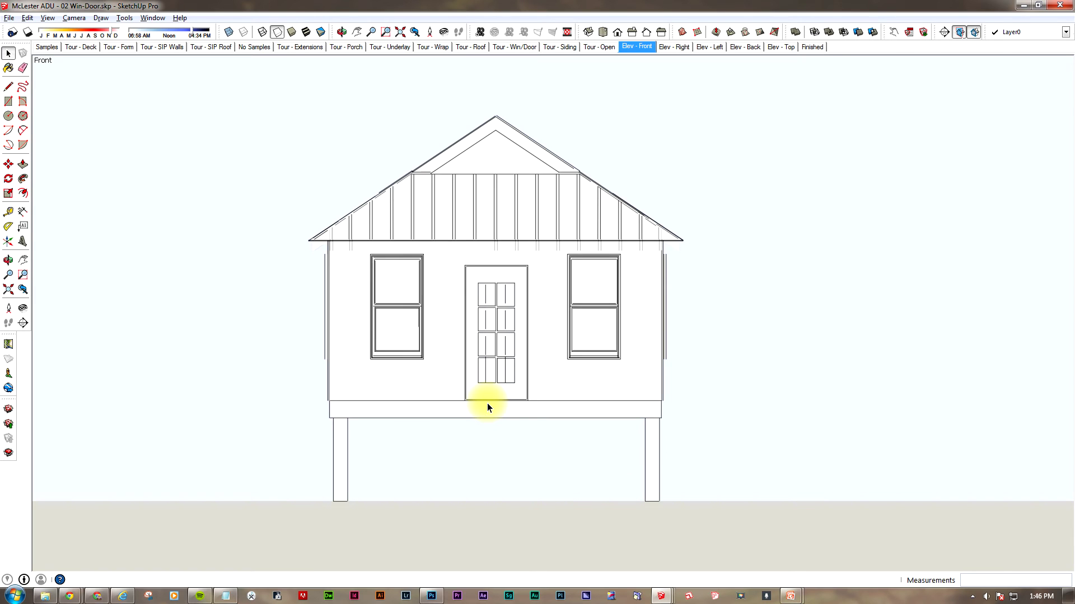
Show the Elev - Right scene with its single window, sloped porch roof and deck posts.
{"action": "key", "text": "Page_Down"}
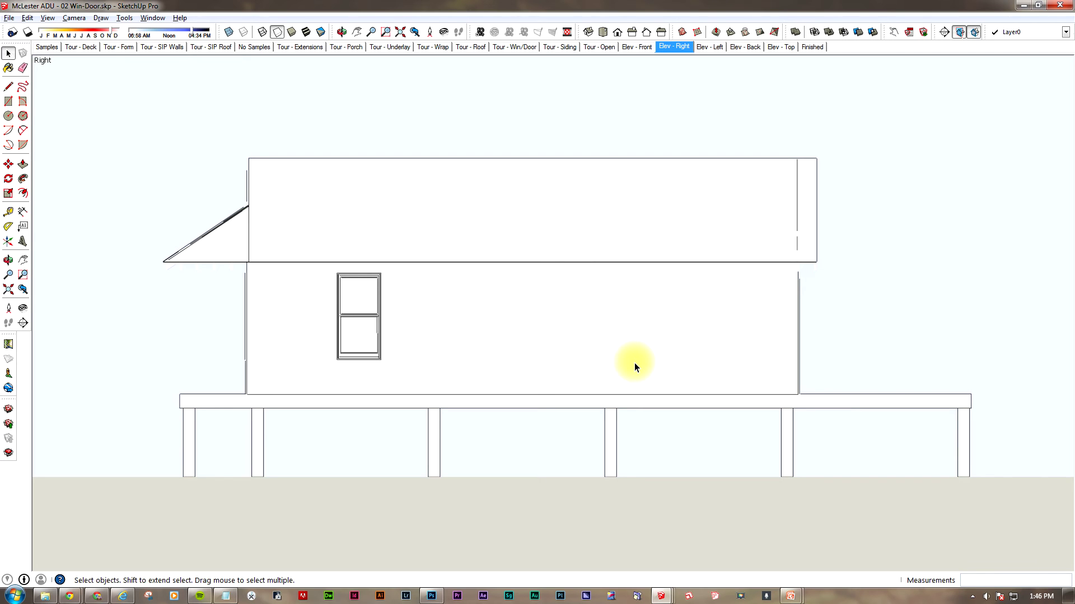
Show the Elev - Left scene with three windows, sloped porch roof and deck posts.
{"action": "key", "text": "Page_Down"}
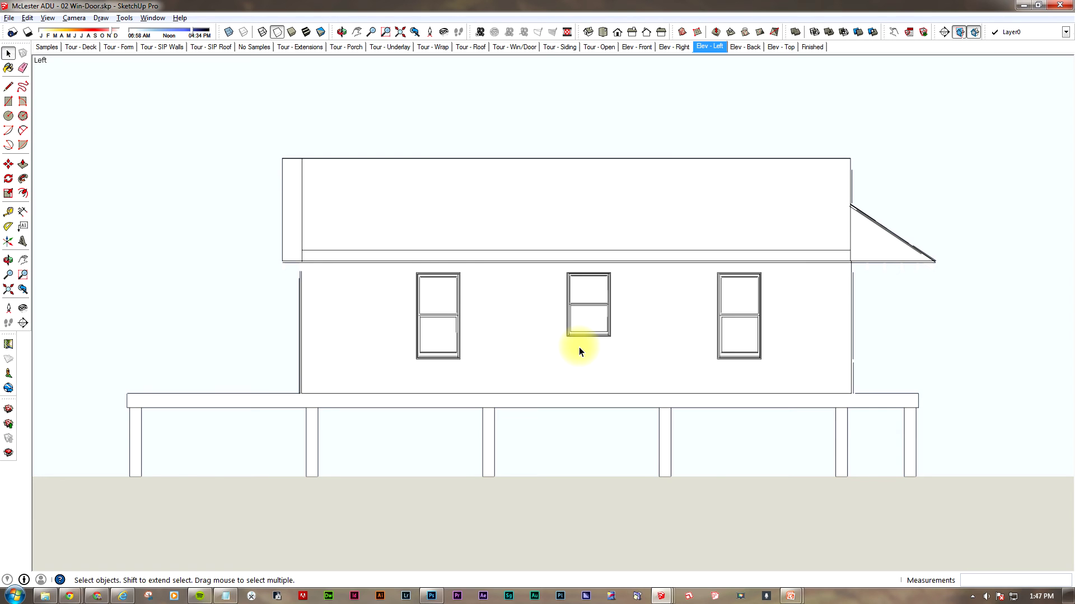
Advance through Elev - Back to the Elev - Top roof plan scene.
{"action": "key", "text": "Page_Down"}
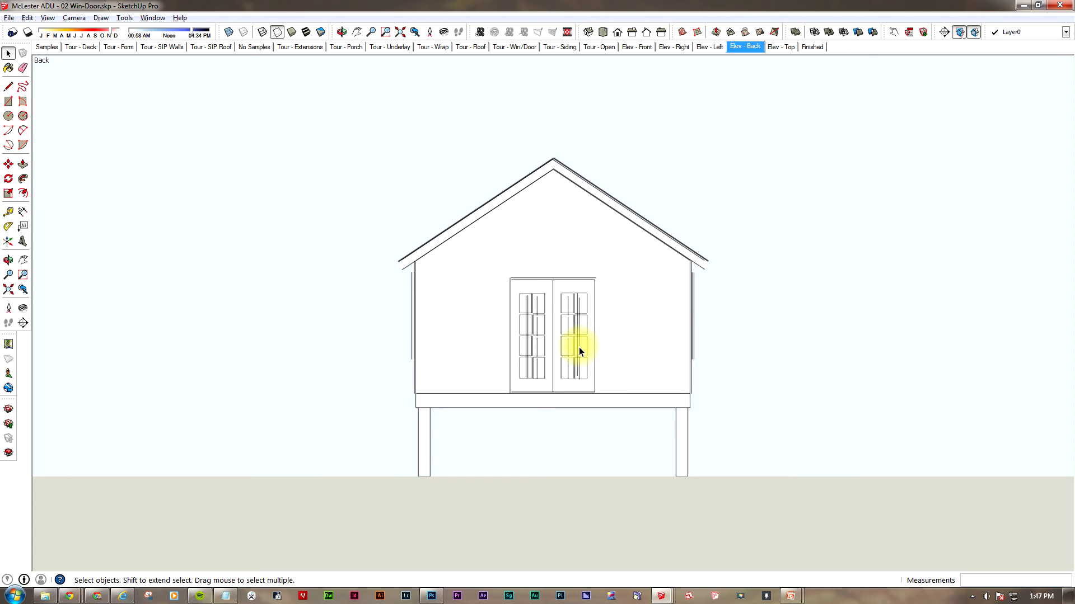
{"action": "key", "text": "Page_Down"}
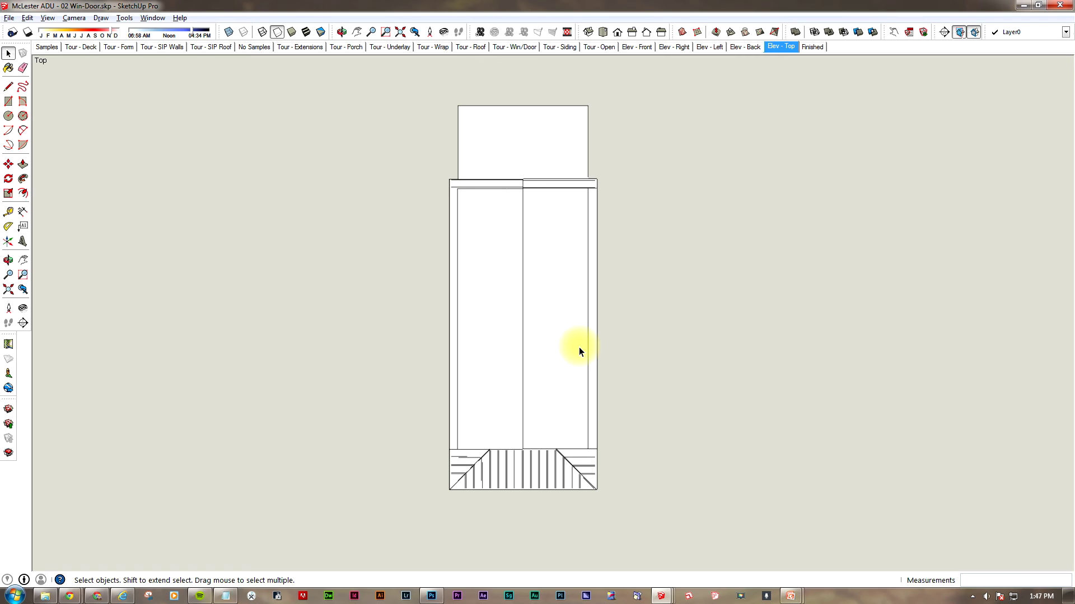
Show the Finished scene with the lavender-sided cottage beside its reference images.
{"action": "key", "text": "Page_Down"}
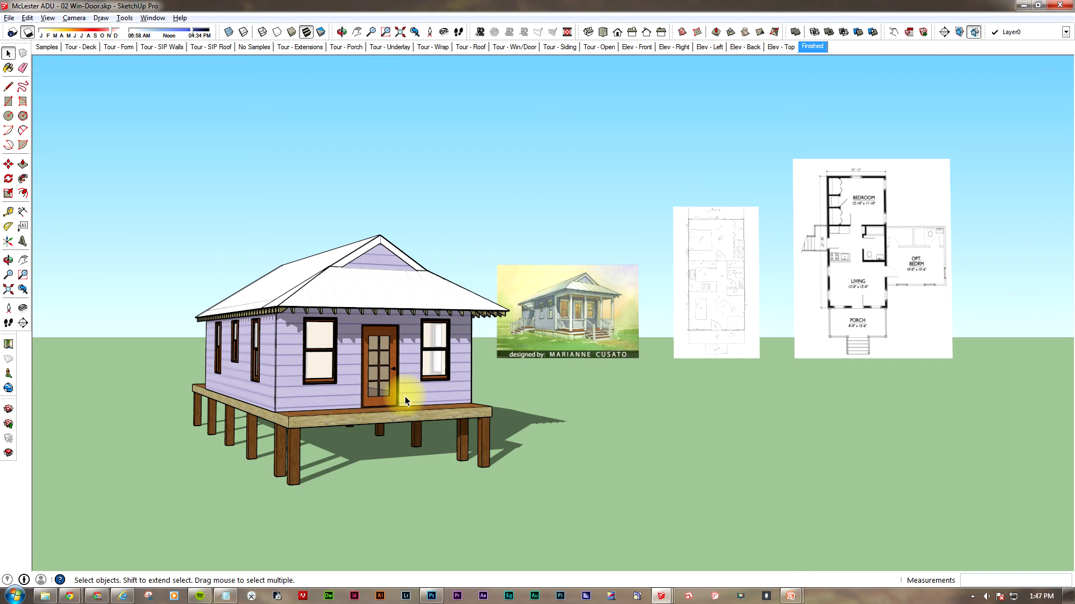
Orbit the finished lavender cottage to bring more of its long side wall into view.
{"action": "key", "text": "o"}
{"action": "left_click_drag", "start_coordinate": [404, 397], "coordinate": [451, 391]}
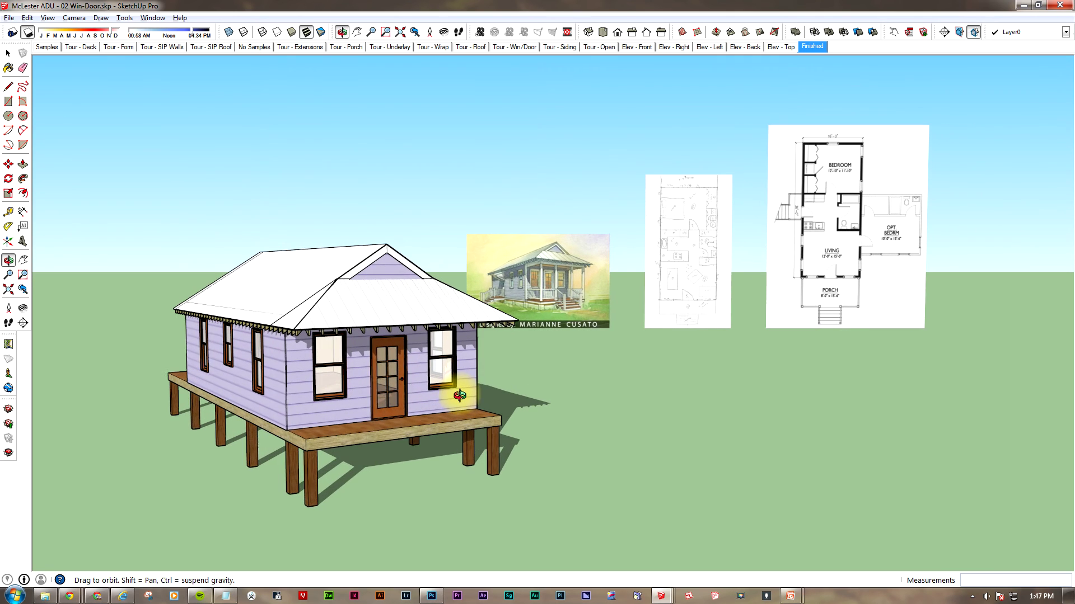
{"action": "key", "text": "space"}
{"action": "left_click_drag", "start_coordinate": [318, 412], "coordinate": [405, 375]}
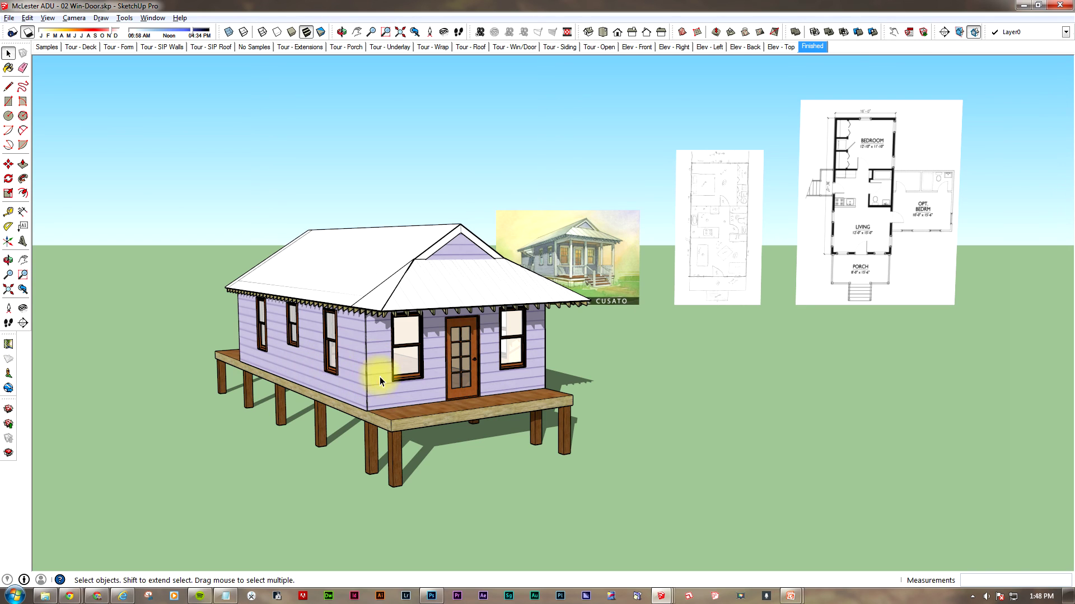
{"action": "left_click", "coordinate": [384, 377]}
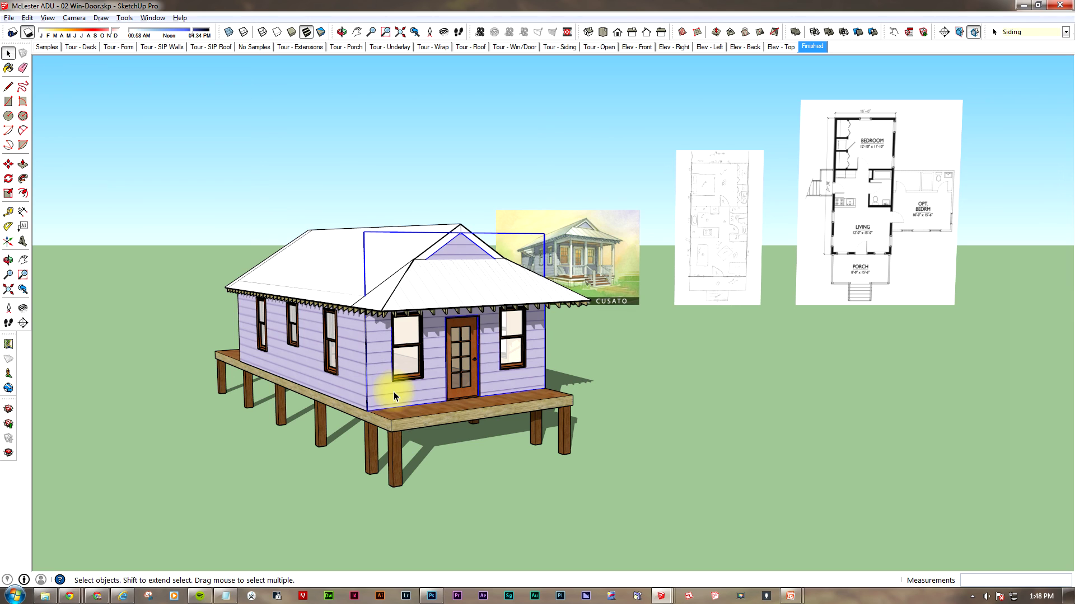
{"action": "key", "text": "Delete"}
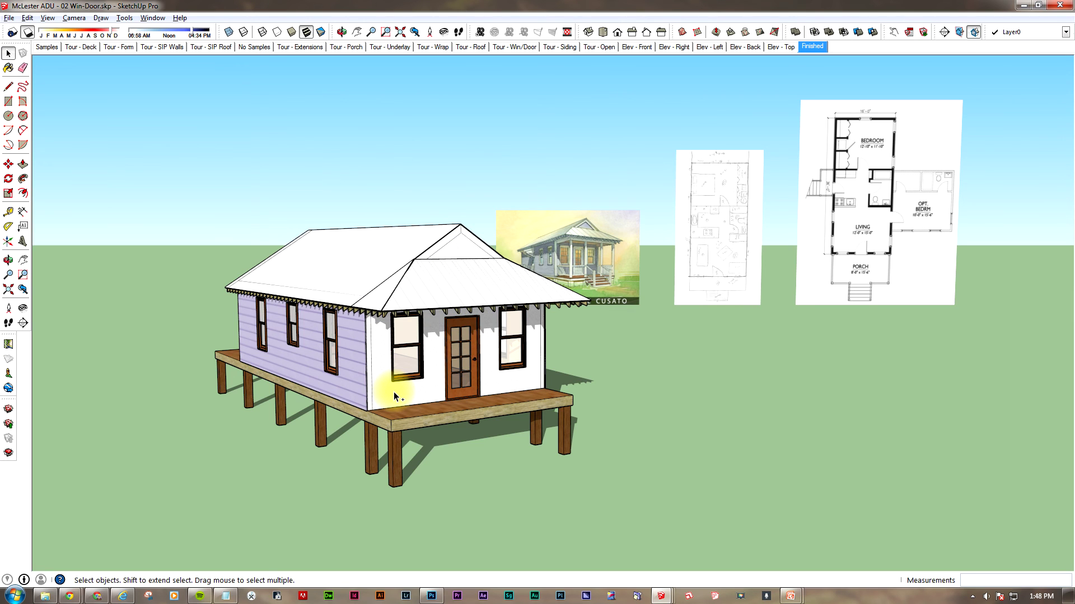
{"action": "key", "text": "ctrl+z"}
{"action": "left_click", "coordinate": [355, 368]}
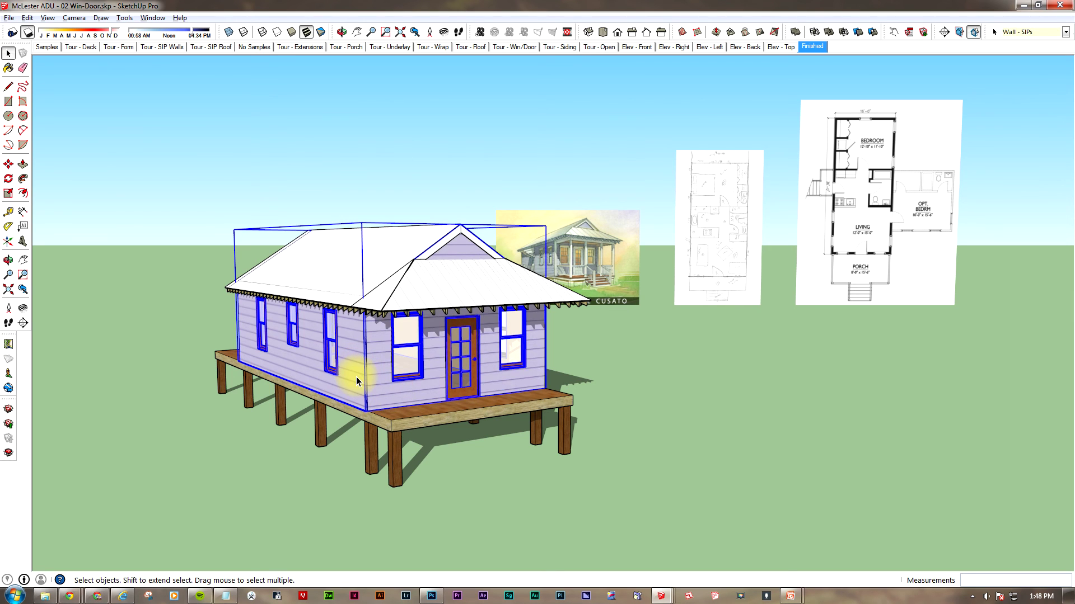
{"action": "left_click", "coordinate": [535, 520]}
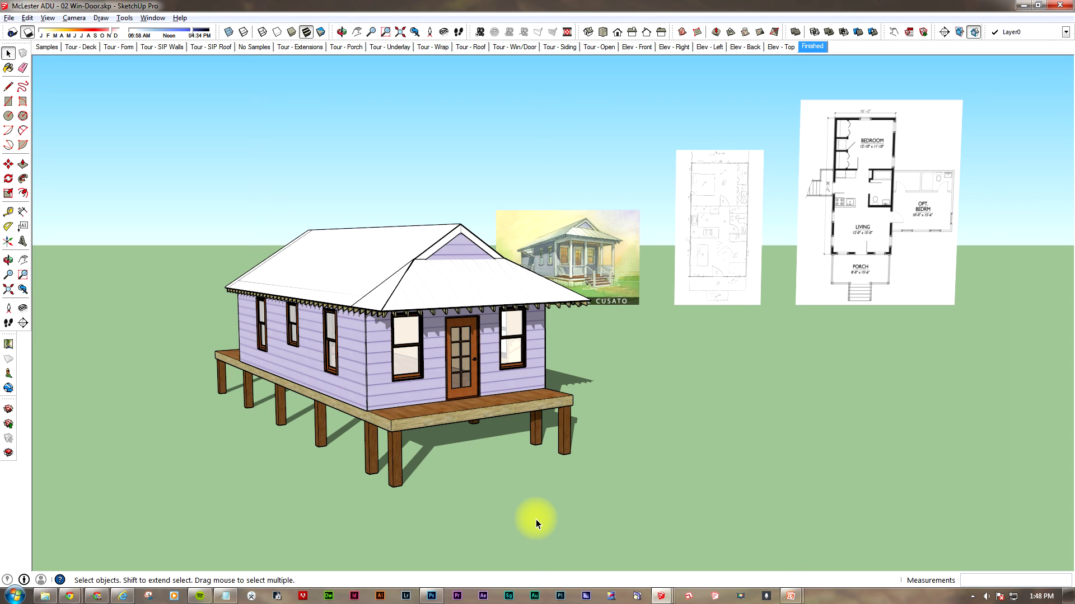
Zoom into the reference floor plans, pan across them, then zoom back out to the cottage.
{"action": "scroll", "coordinate": [836, 234], "scroll_direction": "up", "scroll_amount": 6}
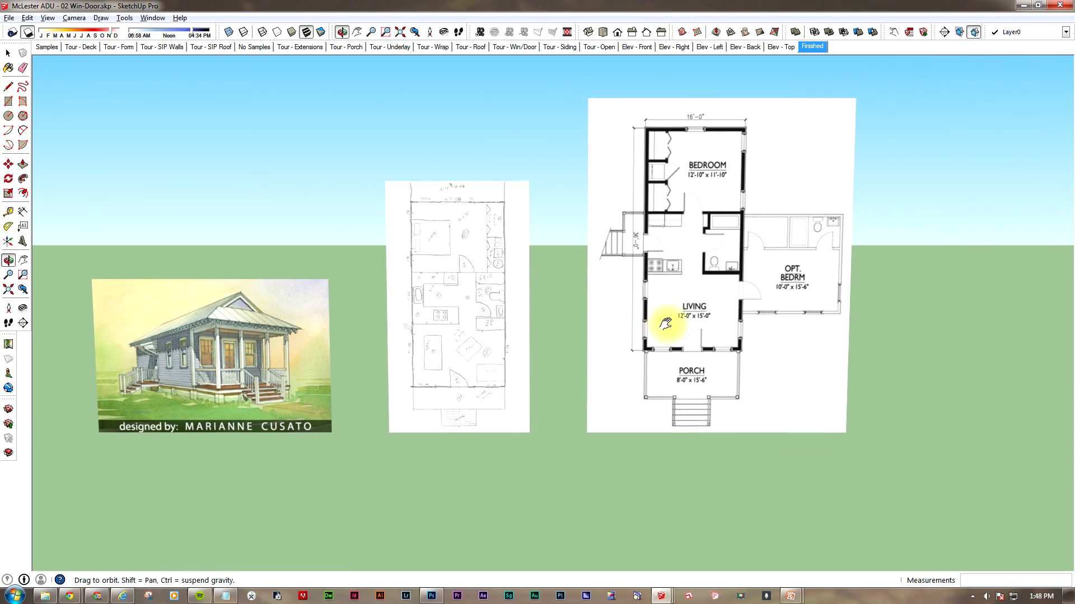
{"action": "left_click_drag", "start_coordinate": [665, 323], "coordinate": [673, 324]}
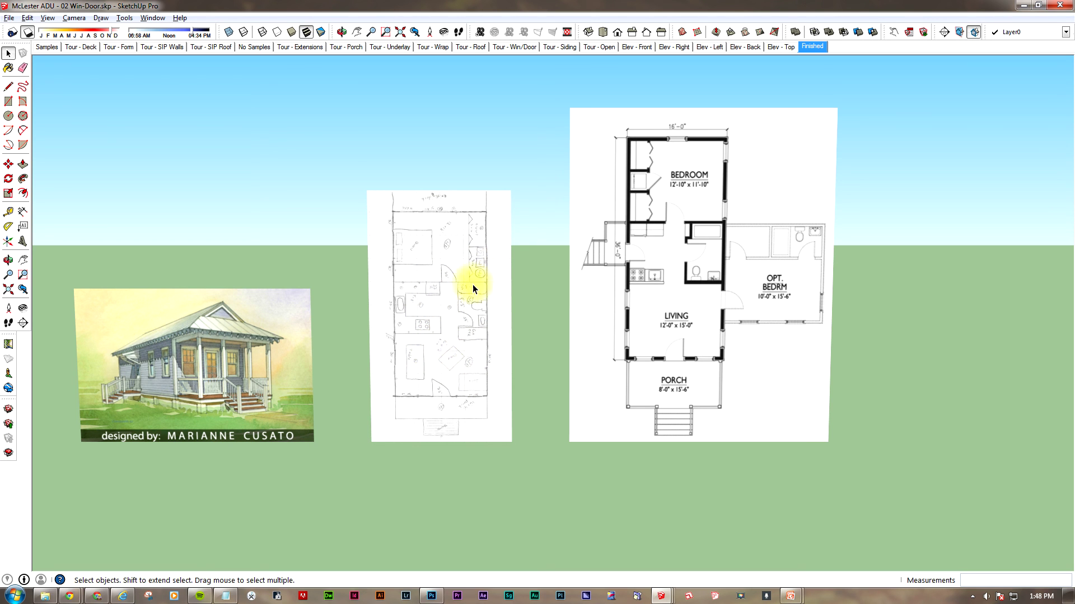
{"action": "scroll", "coordinate": [451, 367], "scroll_direction": "down", "scroll_amount": 8}
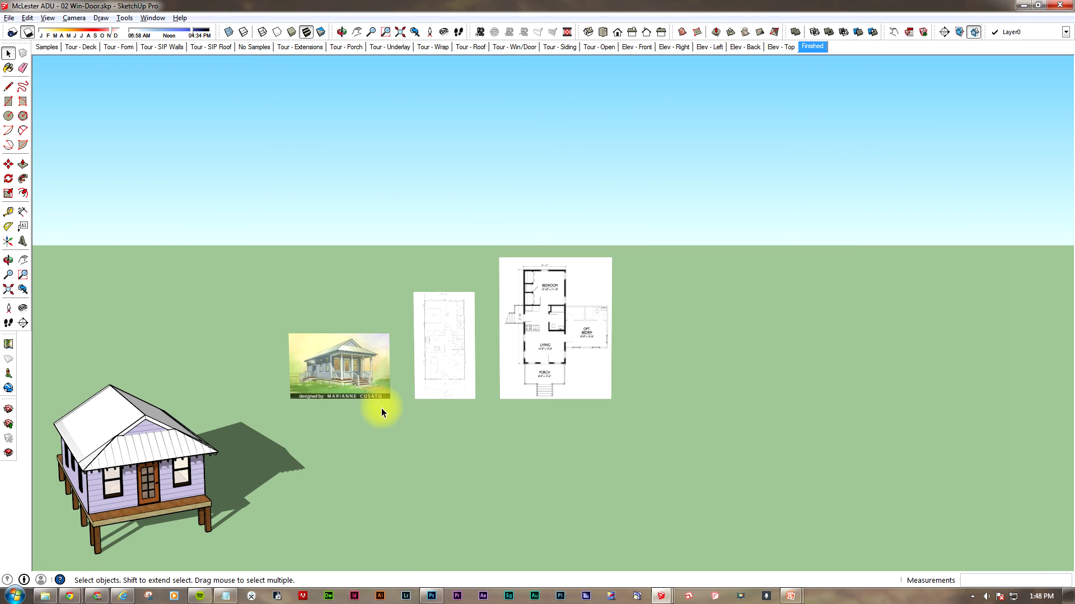
Return to the Finished scene showing the cottage beside its rendering, sketch and floor plan.
{"action": "left_click", "coordinate": [813, 47]}
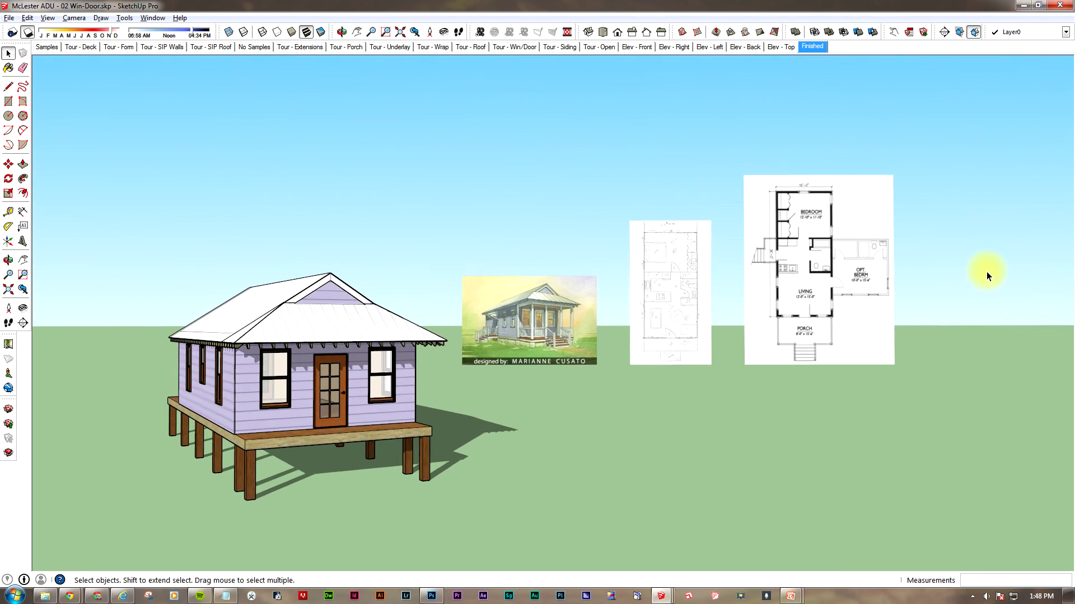